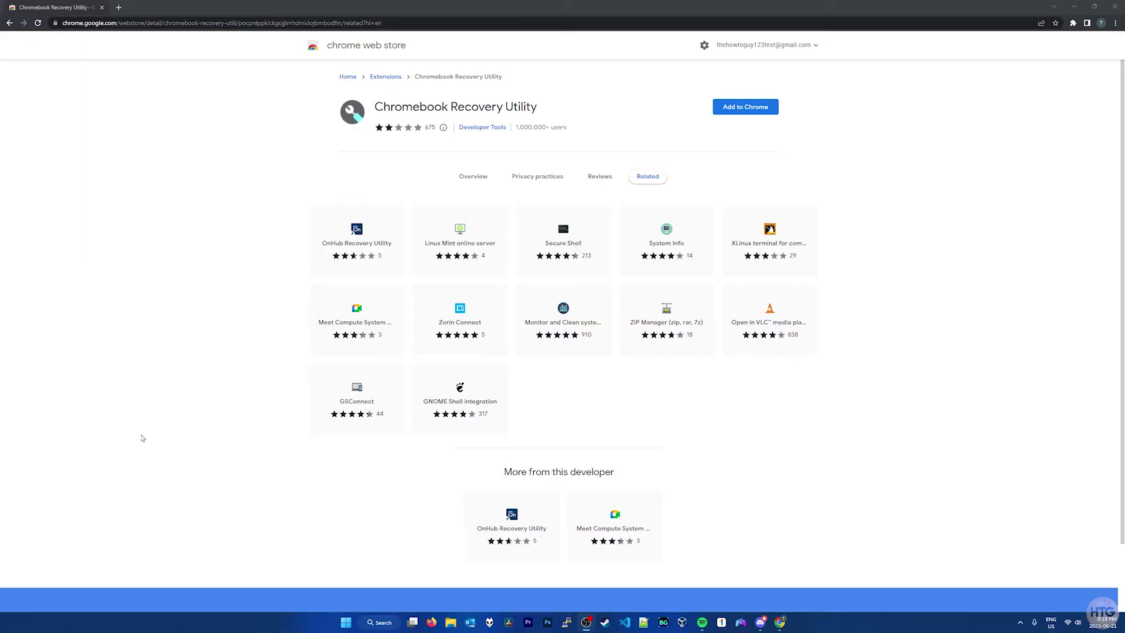
- Add the Chromebook Recovery Utility extension to Chrome and confirm the installation
{"action": "left_click", "coordinate": [760, 112]}
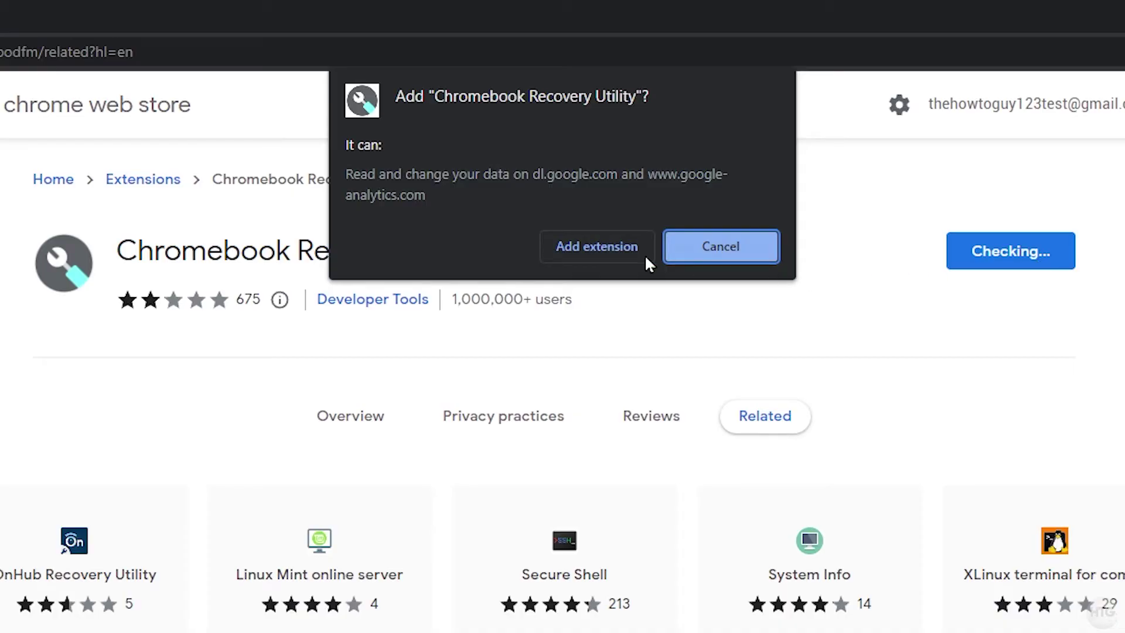
{"action": "left_click", "coordinate": [595, 251]}
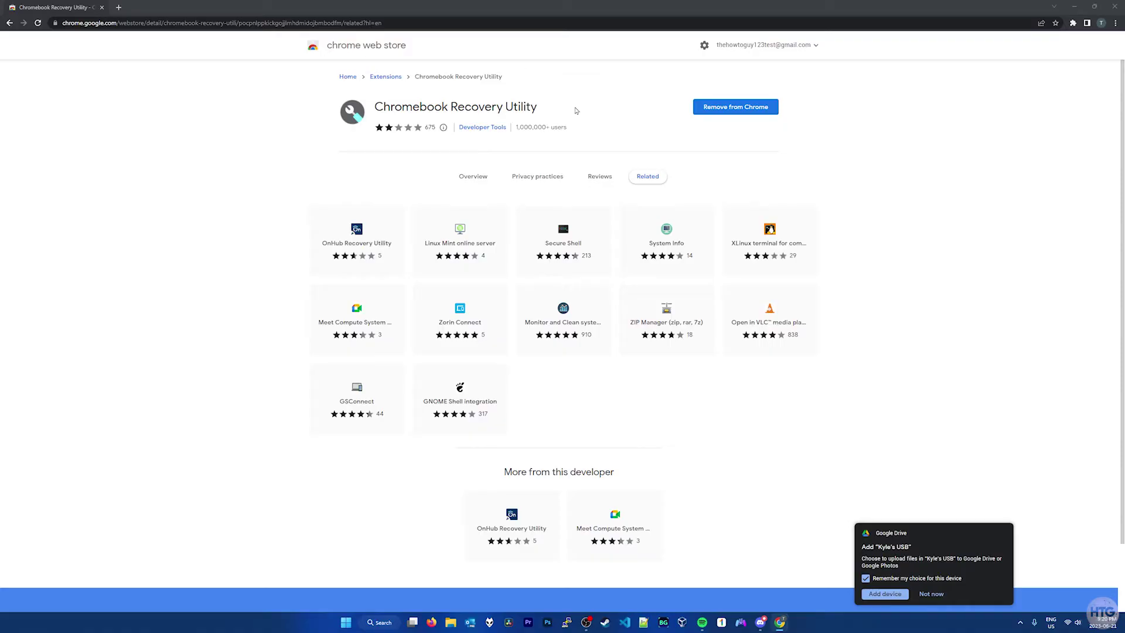
- Dismiss the Google Drive USB prompt and launch Chromebook Recovery Utility from the Extensions menu
{"action": "left_click", "coordinate": [576, 110]}
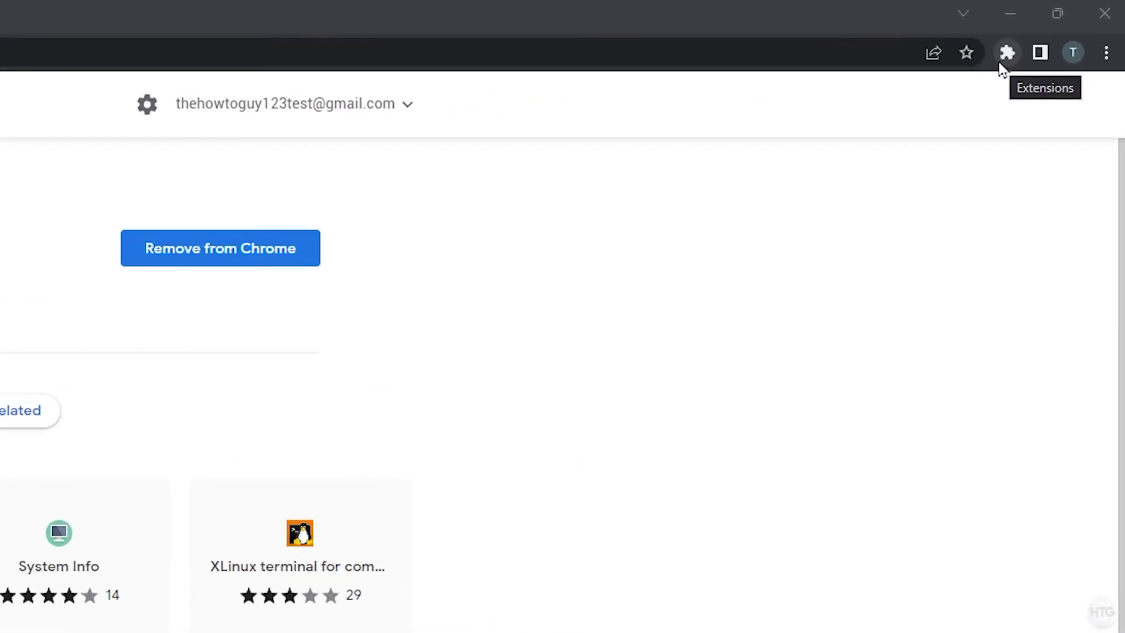
{"action": "left_click", "coordinate": [1005, 54]}
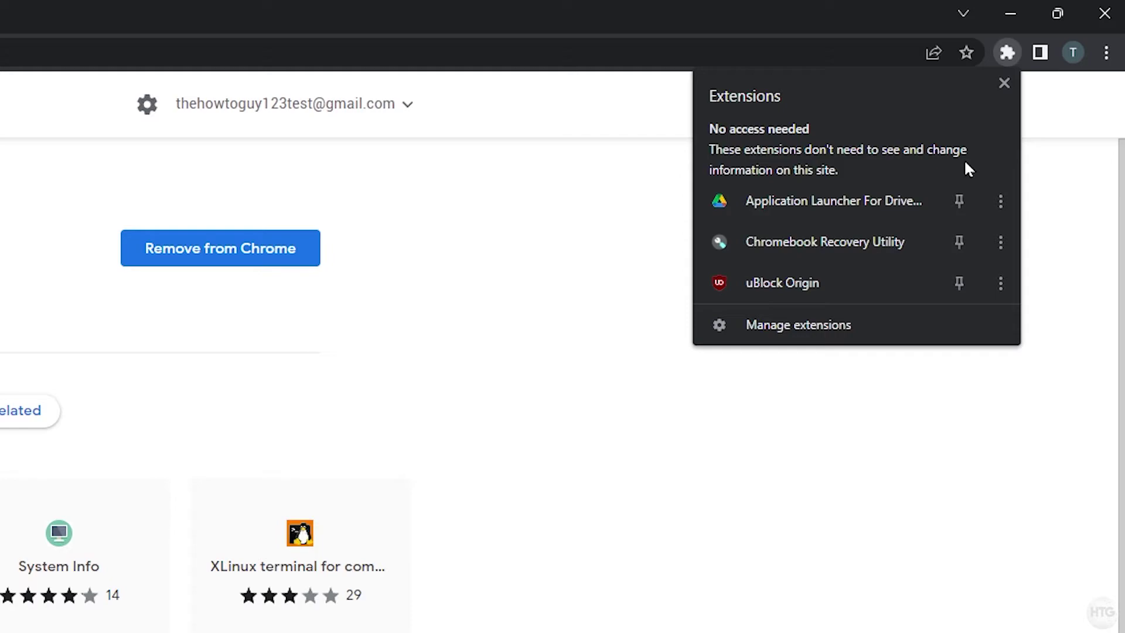
{"action": "left_click", "coordinate": [917, 241]}
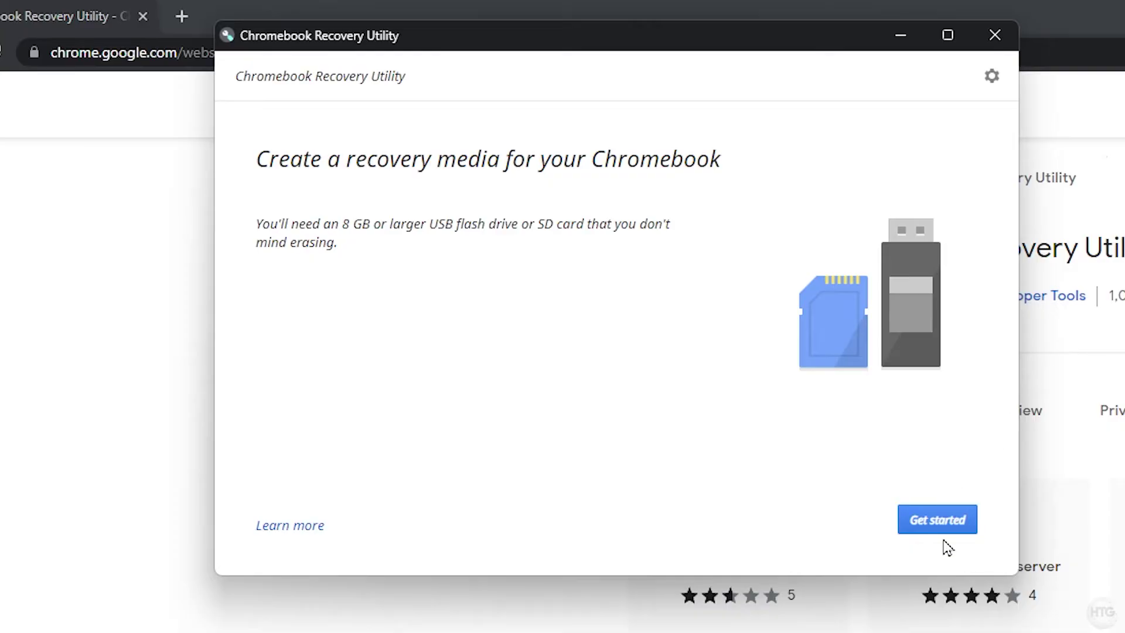
- Select manufacturer Google ChromeOS Flex and product ChromeOS Flex from the model list
{"action": "left_click", "coordinate": [968, 534]}
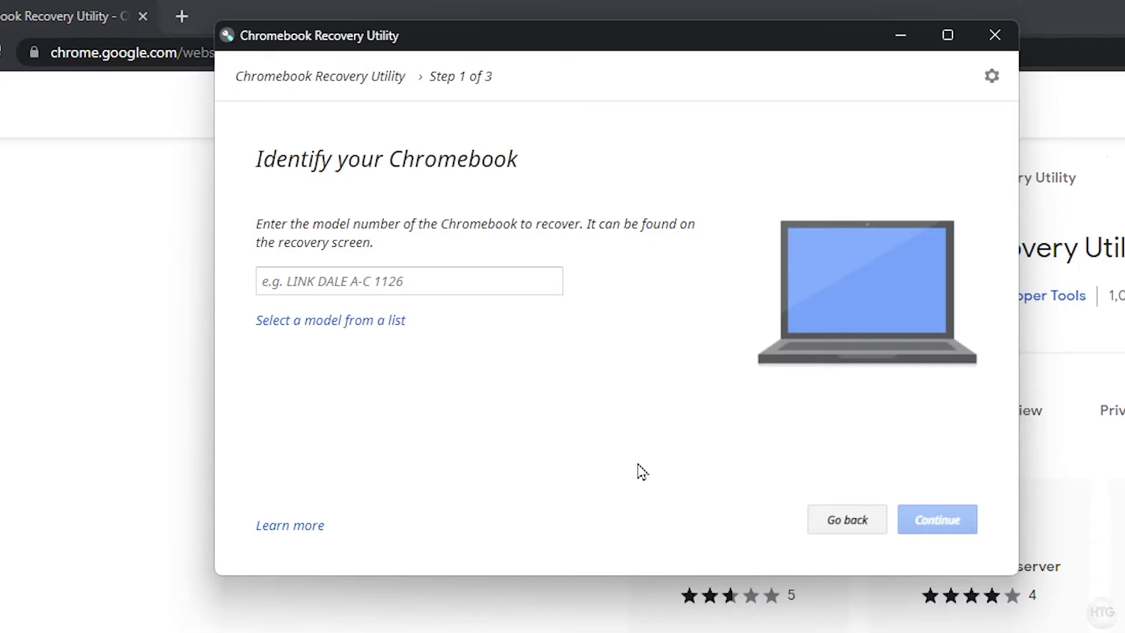
{"action": "left_click", "coordinate": [375, 334]}
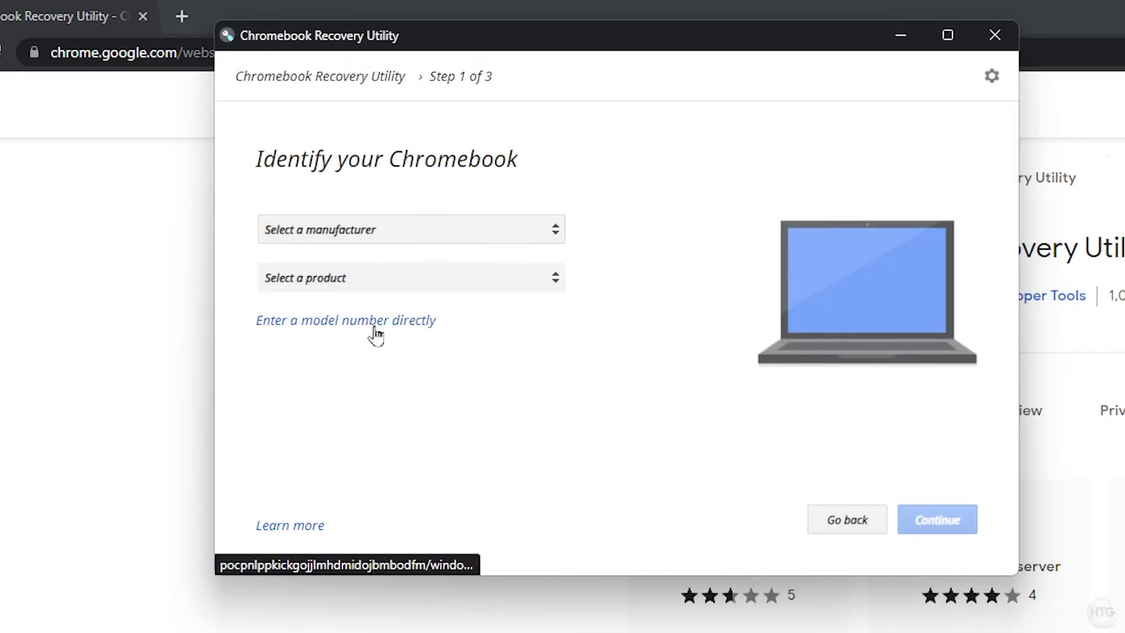
{"action": "left_click", "coordinate": [439, 237]}
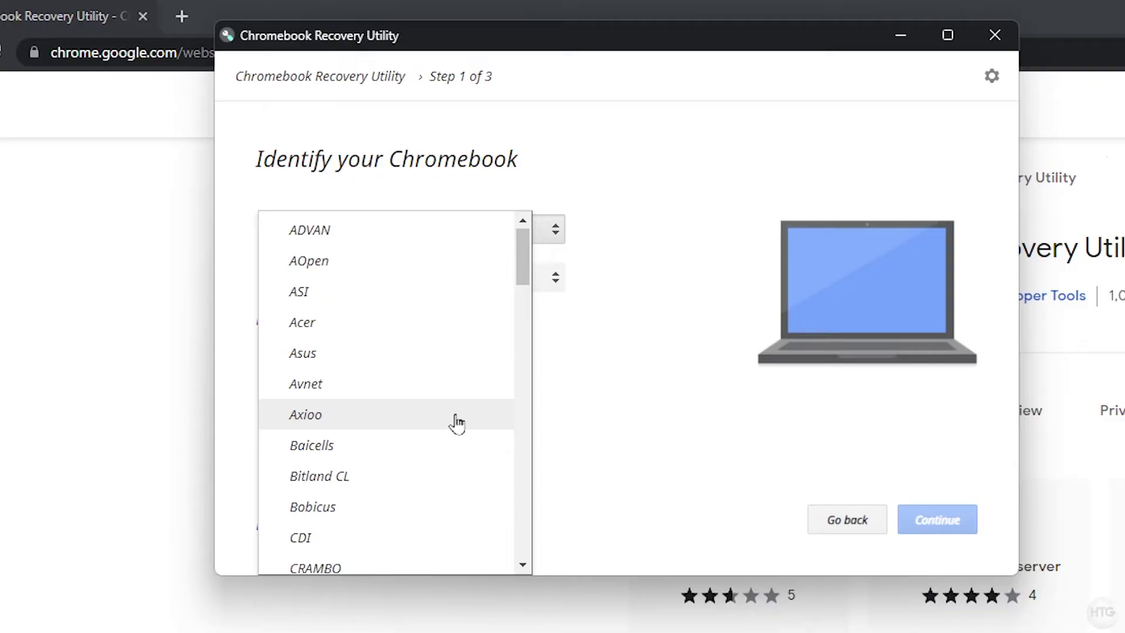
{"action": "scroll", "coordinate": [458, 459], "scroll_direction": "down", "scroll_amount": 5}
{"action": "scroll", "coordinate": [460, 460], "scroll_direction": "down", "scroll_amount": 3}
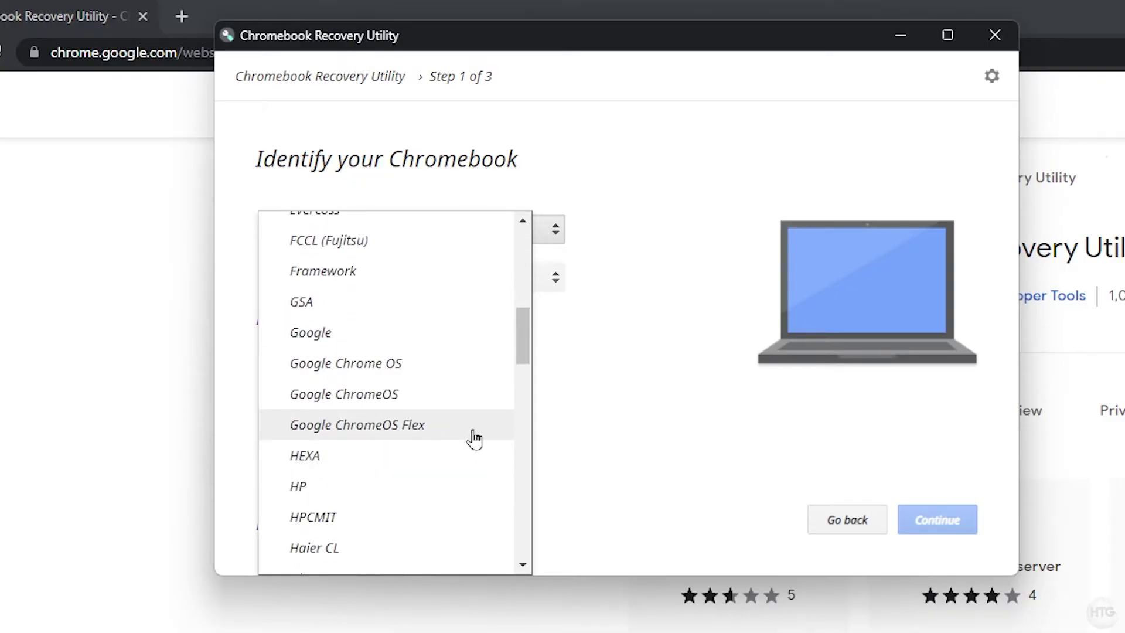
{"action": "left_click", "coordinate": [475, 437]}
{"action": "left_click", "coordinate": [512, 287]}
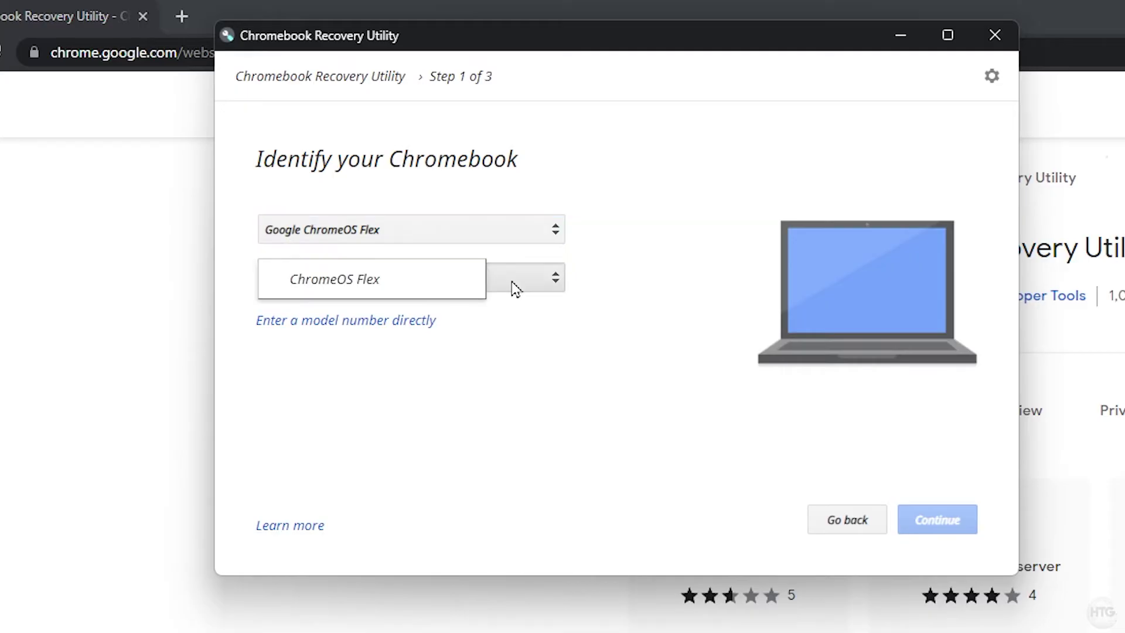
{"action": "left_click", "coordinate": [432, 283]}
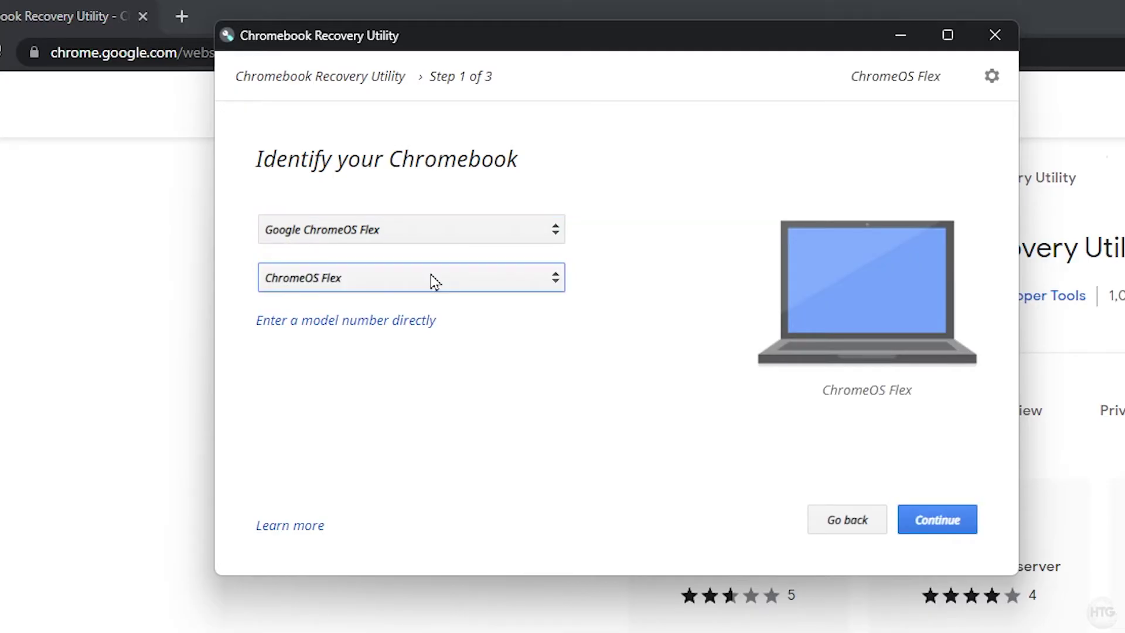
- Choose the Kingston DataTraveler 3.0 USB drive as the recovery media target
{"action": "left_click", "coordinate": [952, 527]}
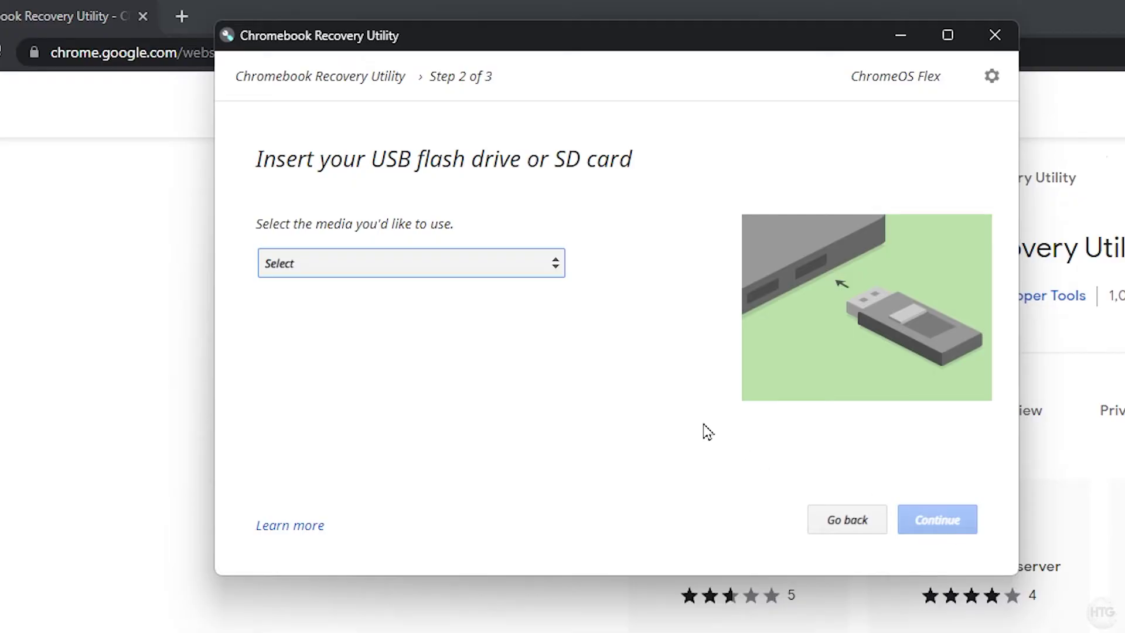
{"action": "left_click", "coordinate": [506, 272]}
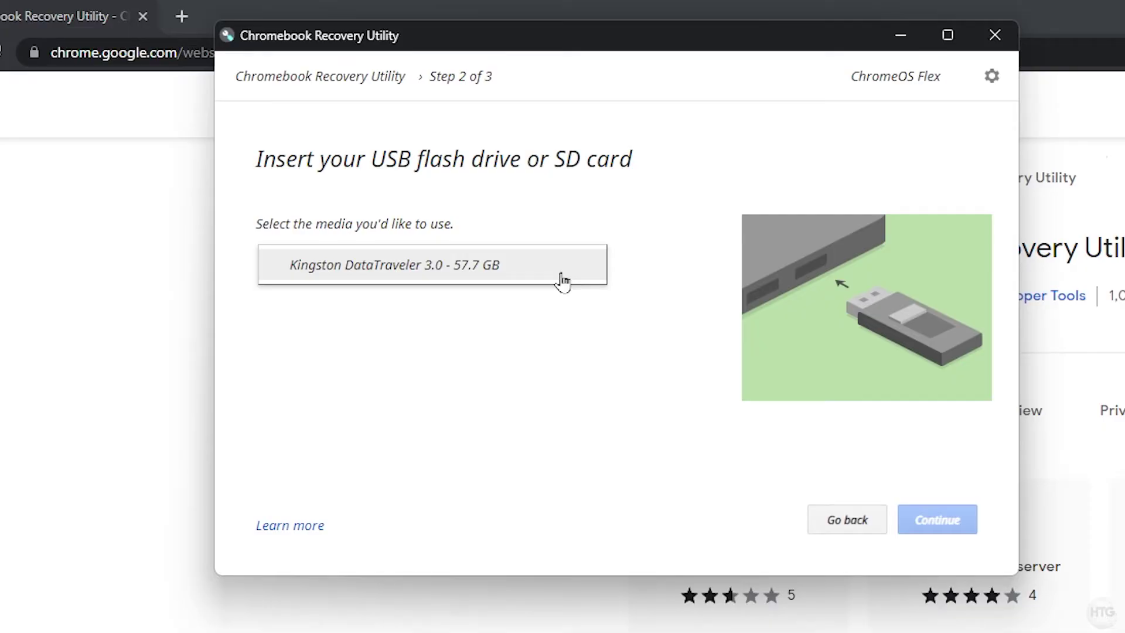
{"action": "left_click", "coordinate": [561, 277]}
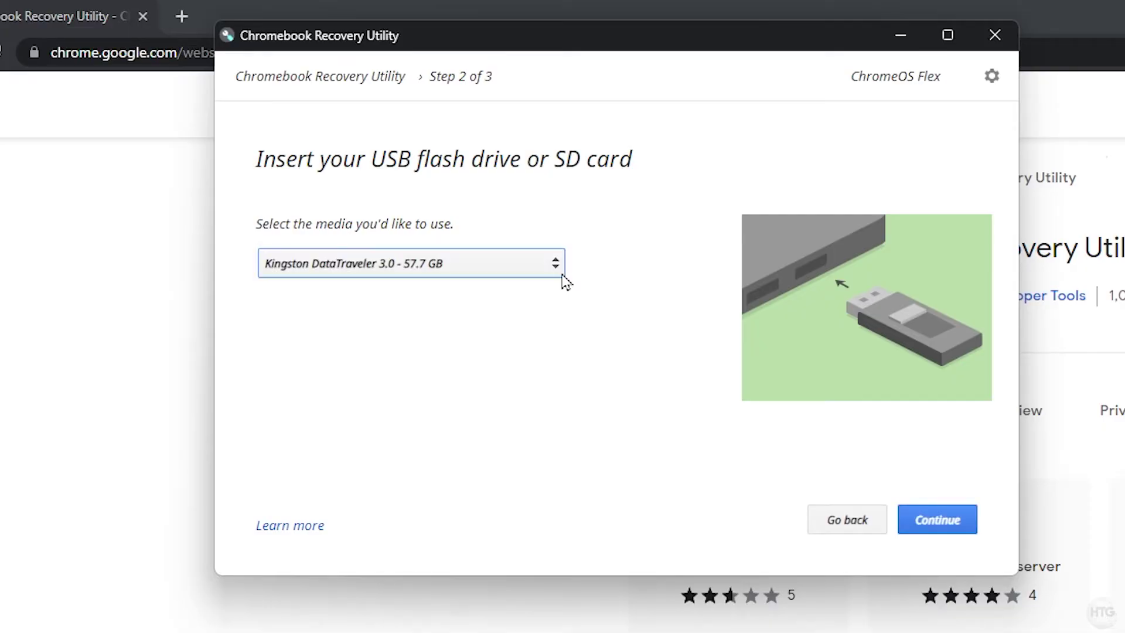
{"action": "left_click", "coordinate": [935, 517]}
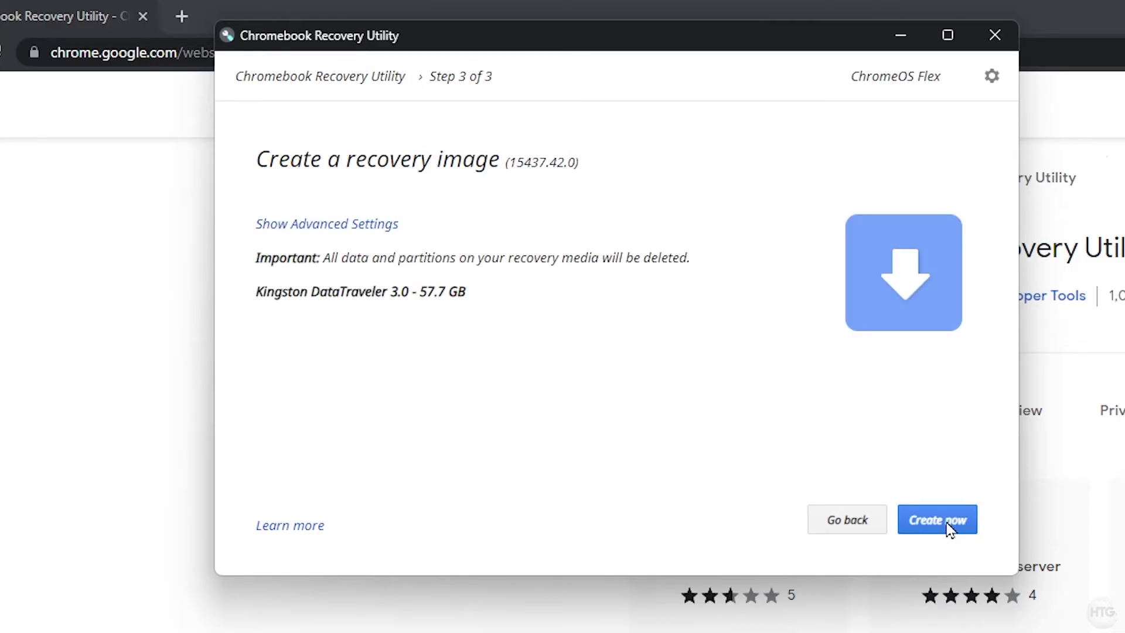
- Write the ChromeOS Flex recovery image to the USB drive and close the utility after success
{"action": "left_click", "coordinate": [950, 522]}
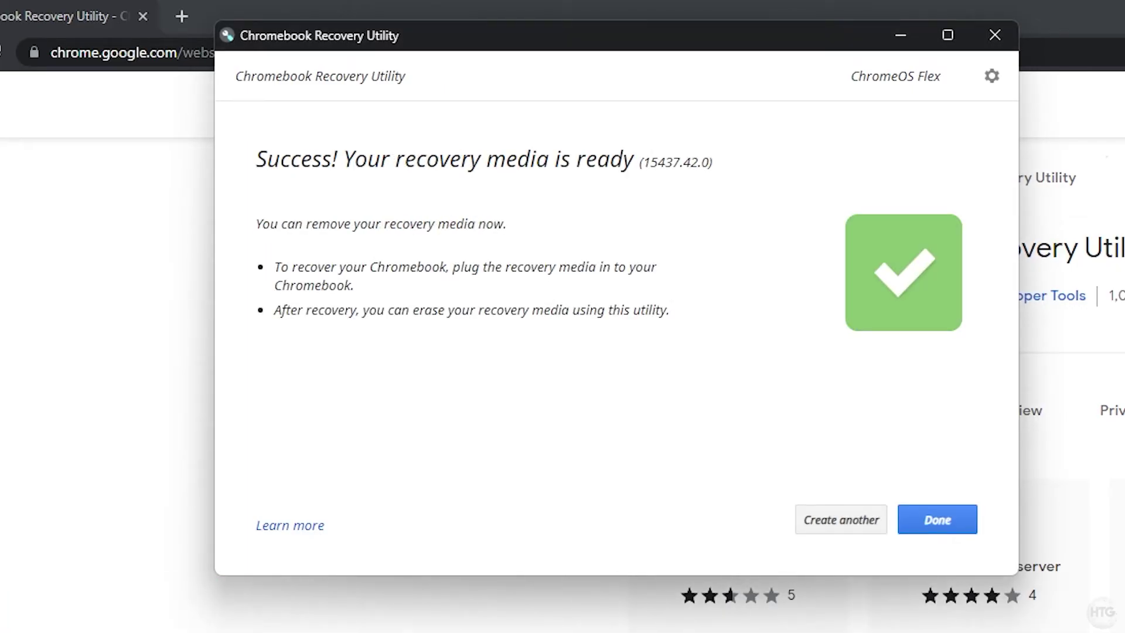
{"action": "left_click", "coordinate": [948, 523]}
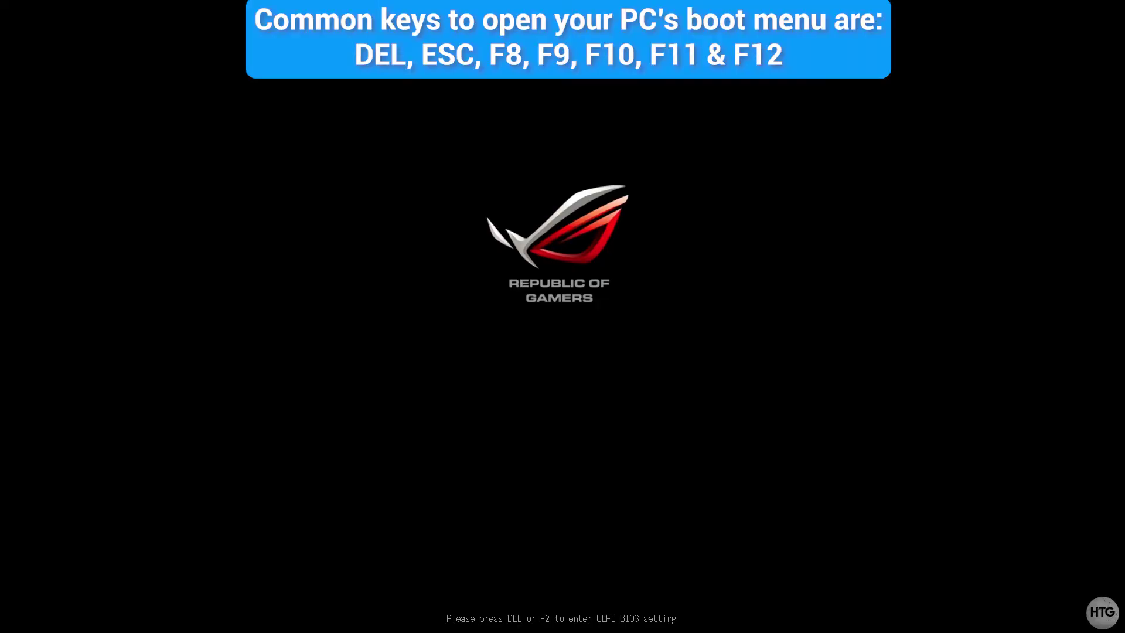
- Bring up the boot device menu with F8 to boot from the USB drive
{"action": "key", "text": "F8"}
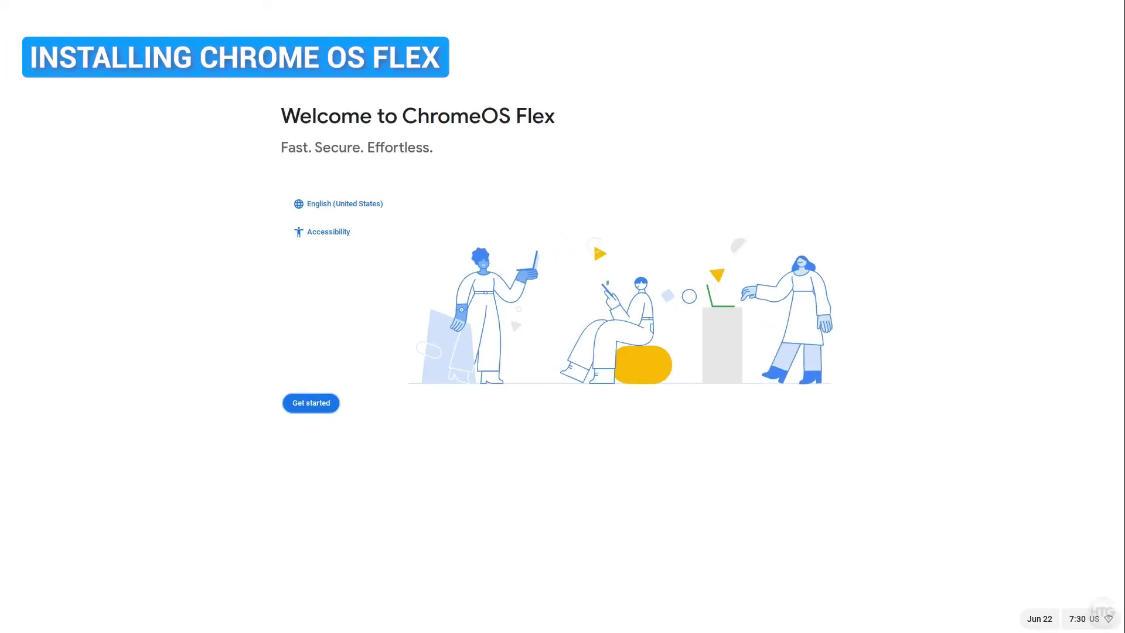
- Start ChromeOS Flex setup and proceed with installing it to the internal disk
{"action": "left_click", "coordinate": [311, 402]}
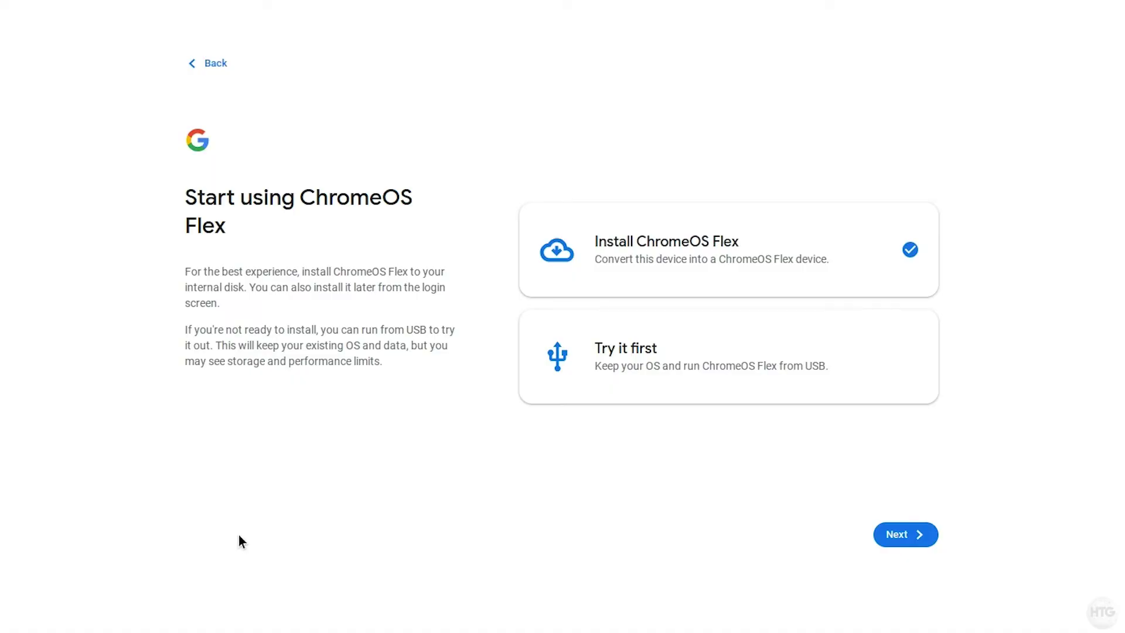
{"action": "left_click", "coordinate": [889, 530]}
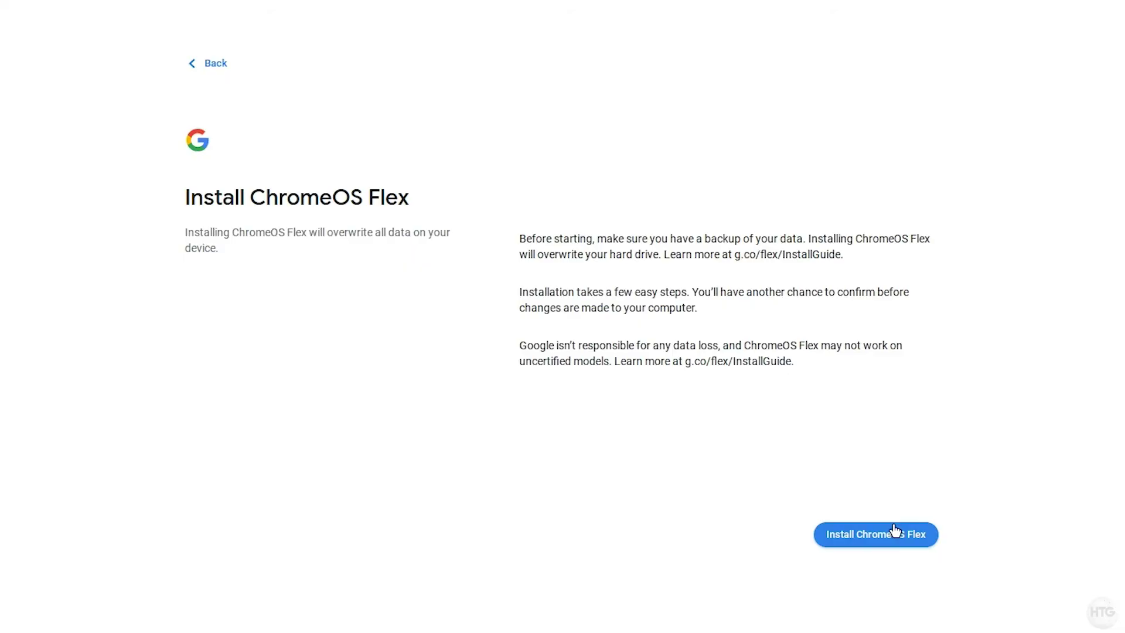
- Install ChromeOS Flex, confirming that the hard drive will be erased
{"action": "left_click", "coordinate": [895, 531]}
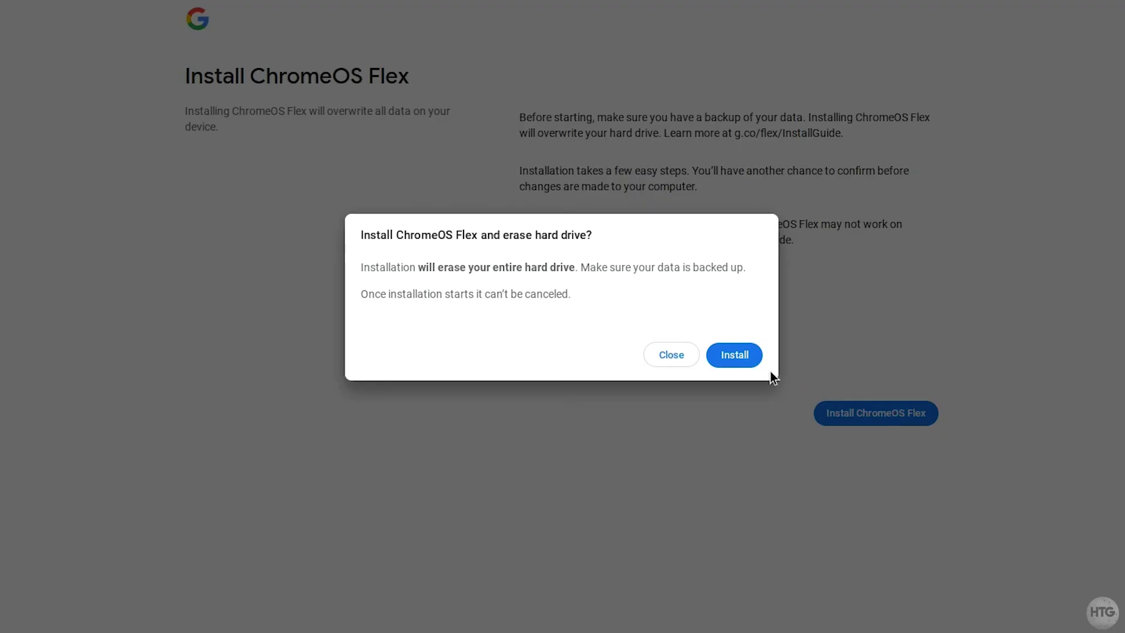
{"action": "left_click", "coordinate": [733, 355]}
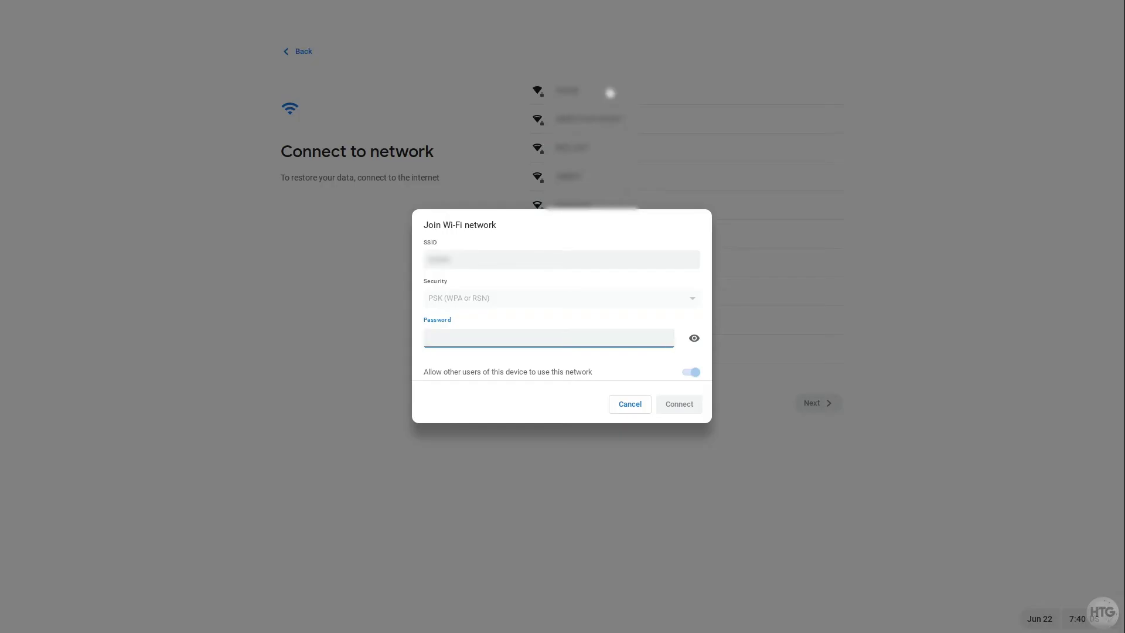
- Enter the Wi-Fi password to join the network and choose to set up the device for personal use
{"action": "type", "text": "••••••••••"}
{"action": "left_click", "coordinate": [667, 409]}
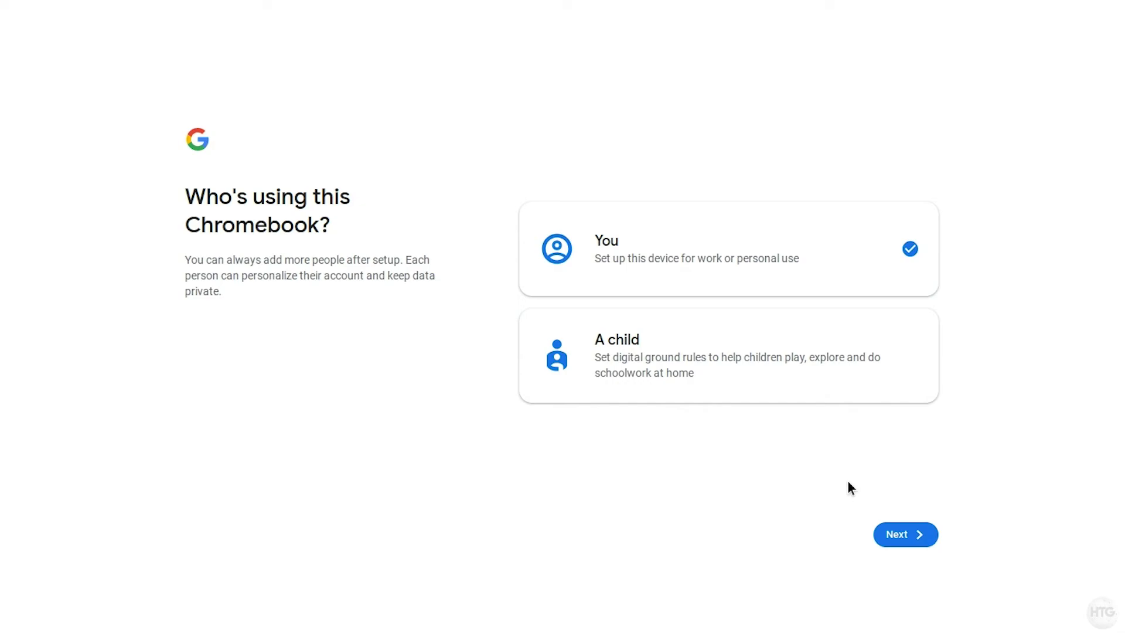
{"action": "left_click", "coordinate": [903, 545]}
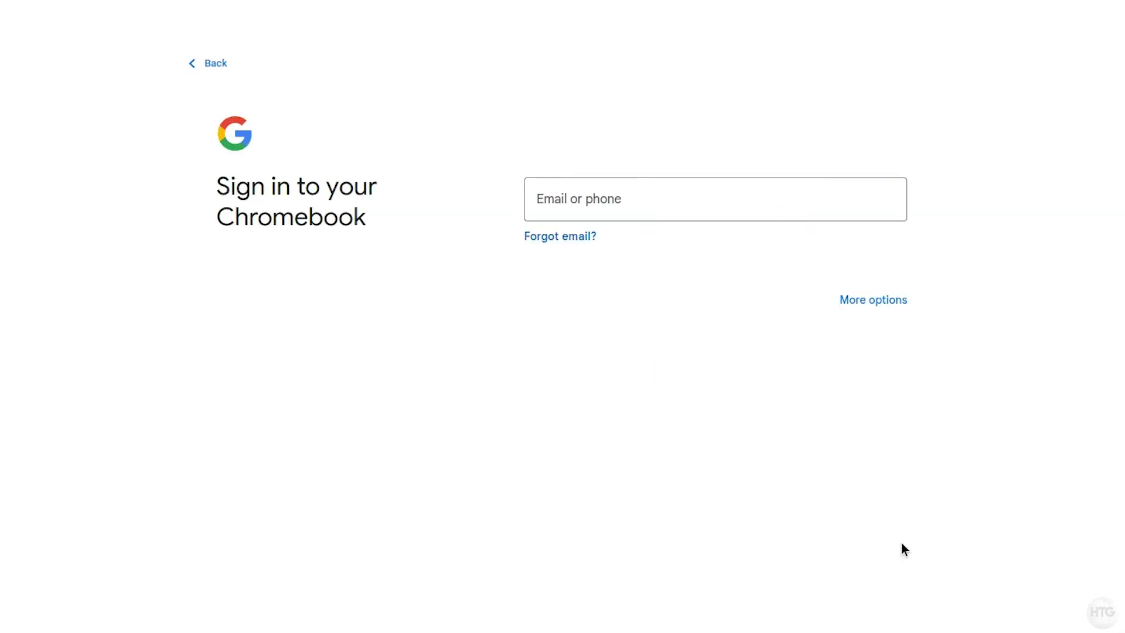
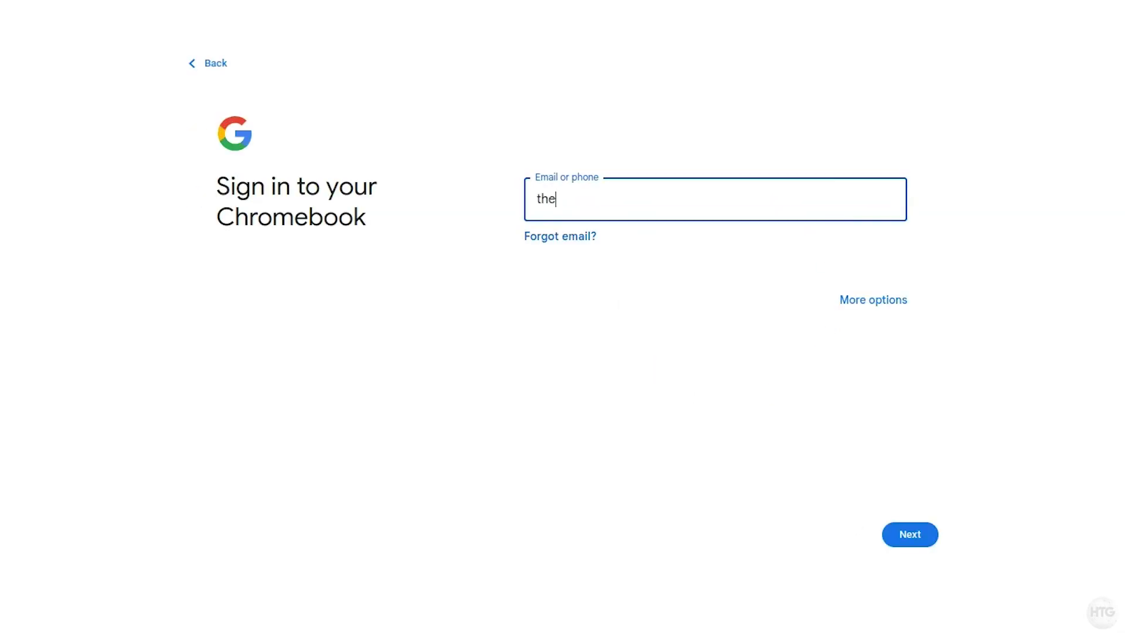
- Sign in with the Google account e-mail, accept the terms, and accept Chromebook sync without post-setup review
{"action": "key", "text": "Return"}
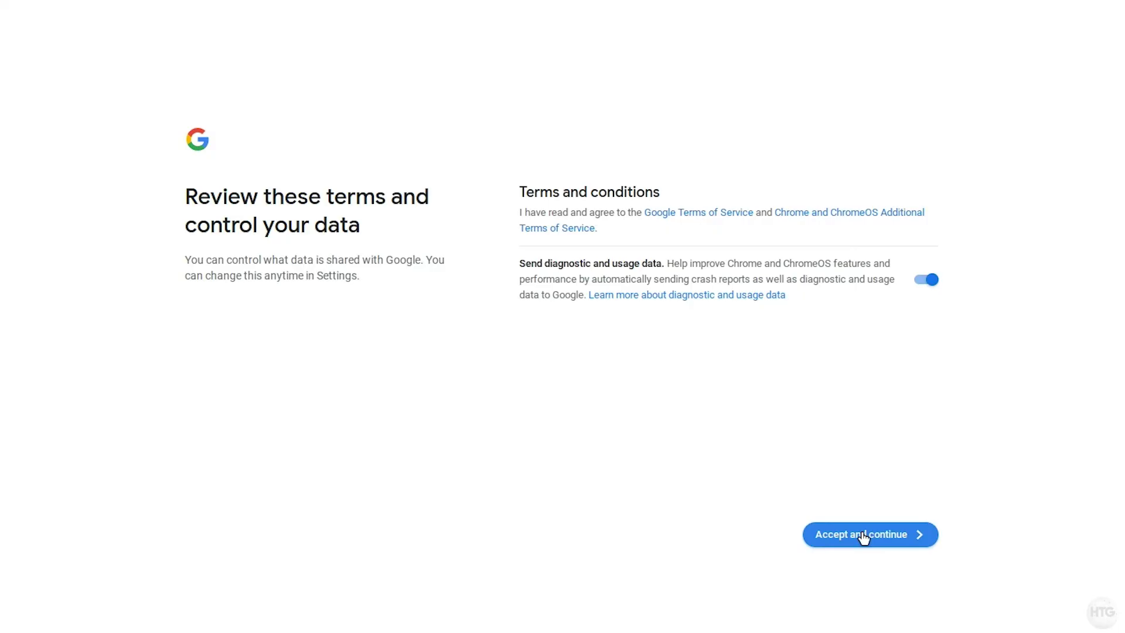
{"action": "left_click", "coordinate": [864, 536]}
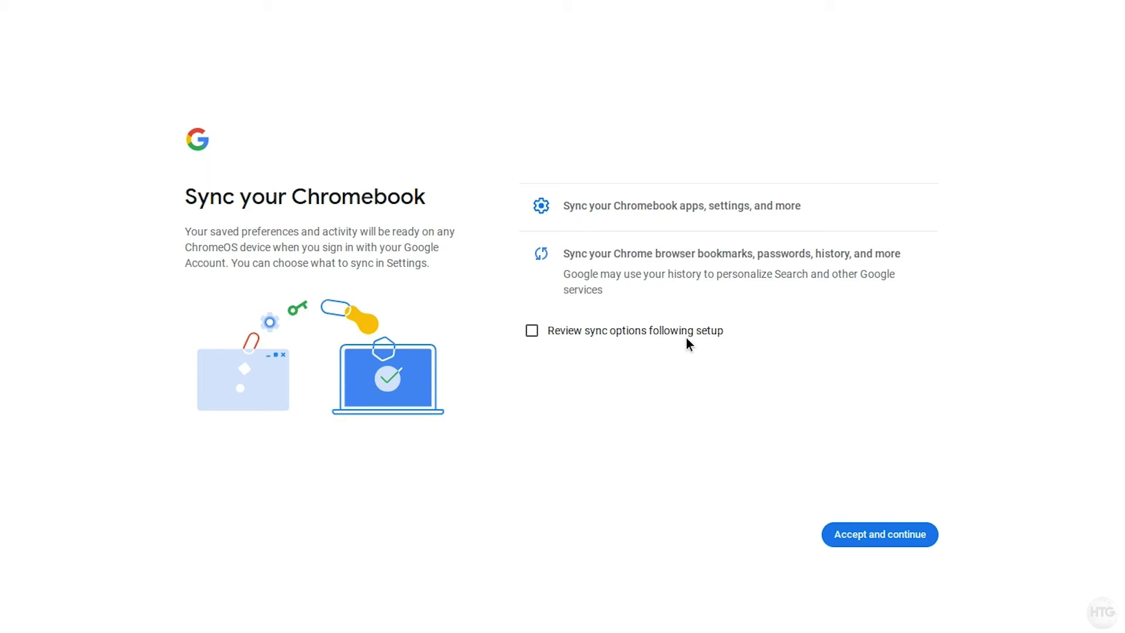
{"action": "left_click", "coordinate": [667, 333]}
{"action": "left_click", "coordinate": [667, 333]}
{"action": "left_click", "coordinate": [906, 548]}
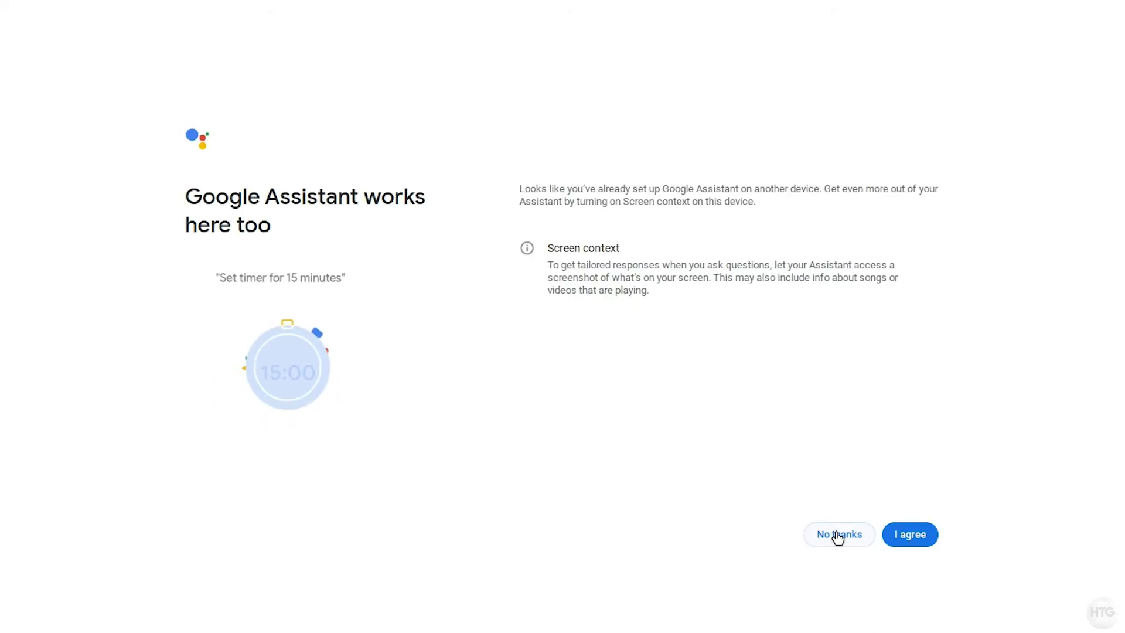
- Pass the Assistant screen-context offer, turn on Hey Google, and skip Voice Match training
{"action": "left_click", "coordinate": [904, 536]}
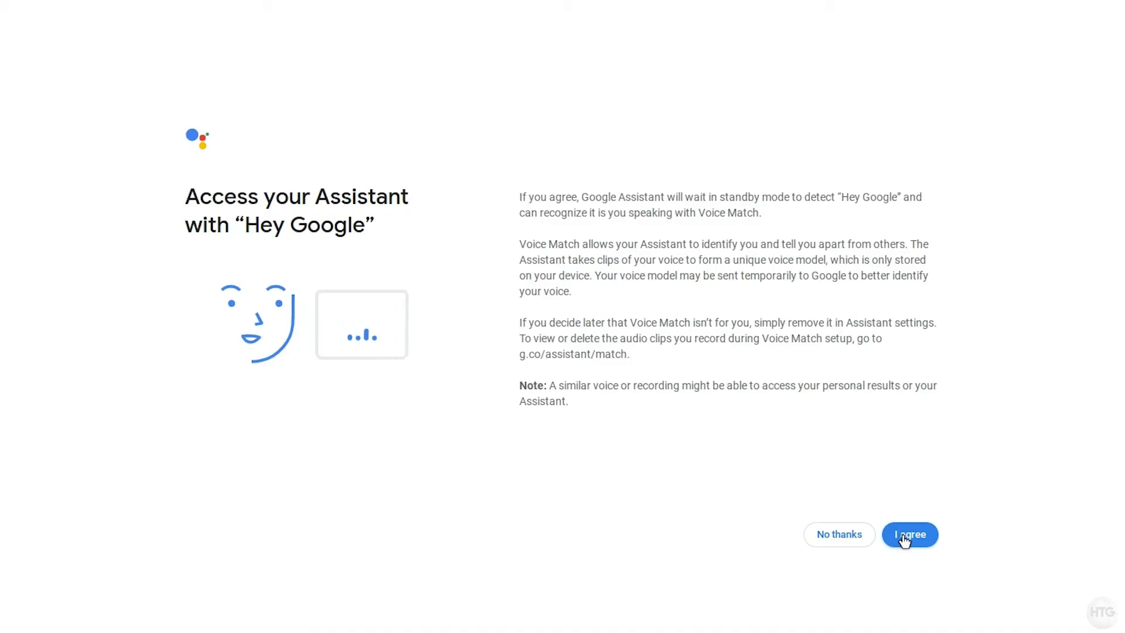
{"action": "left_click", "coordinate": [903, 535]}
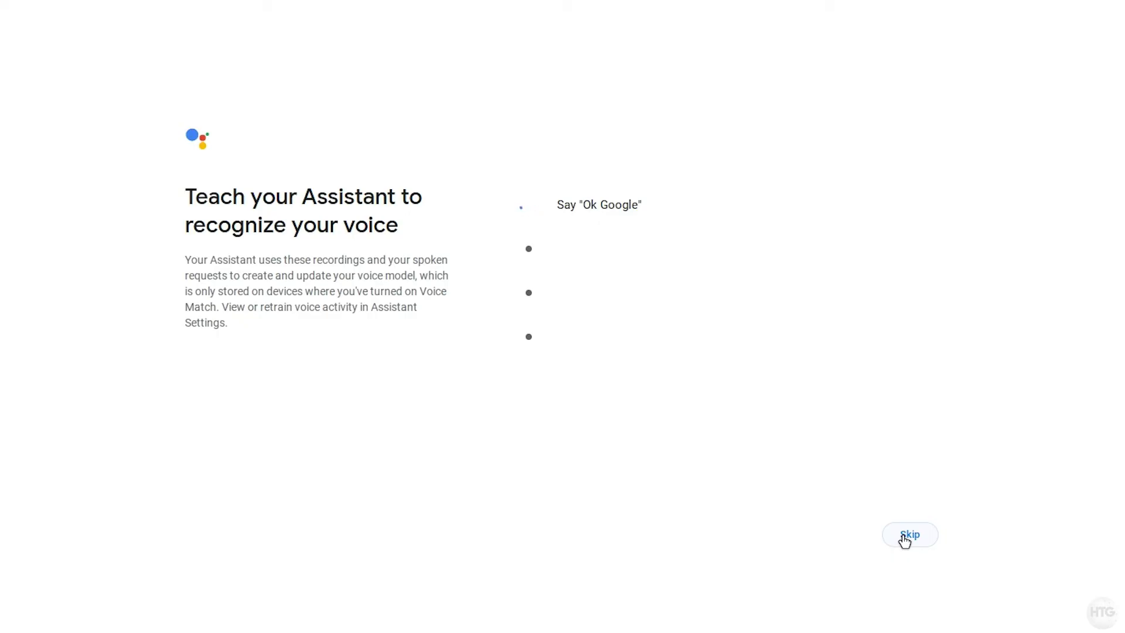
{"action": "left_click", "coordinate": [910, 535]}
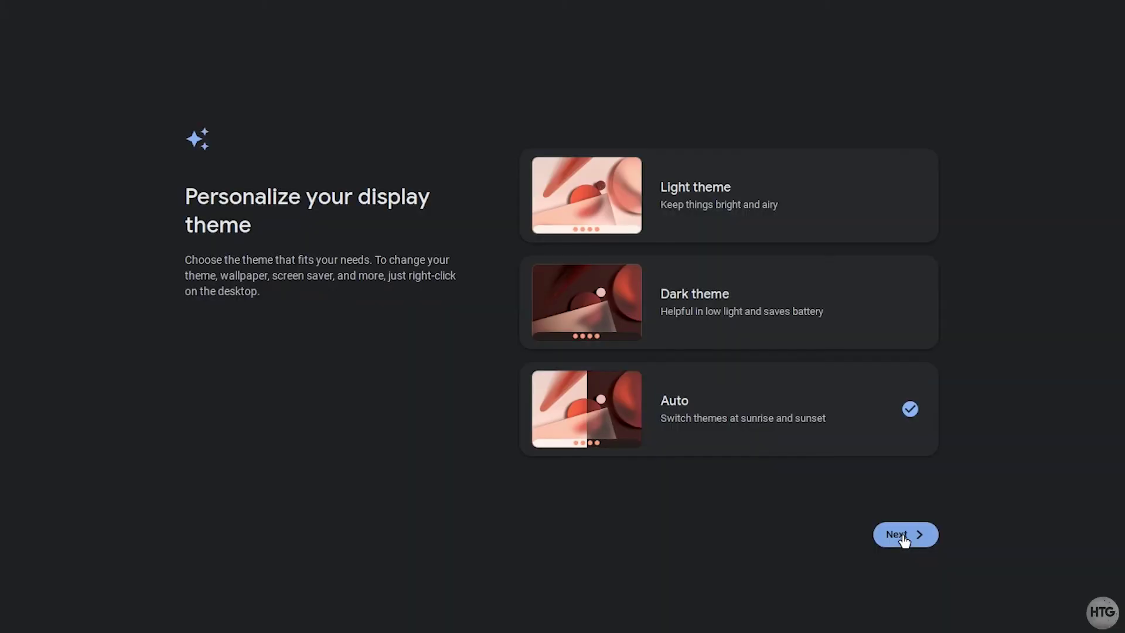
- Preview the light and dark themes, keep the Auto theme, and finish setup to the desktop
{"action": "left_click", "coordinate": [761, 189]}
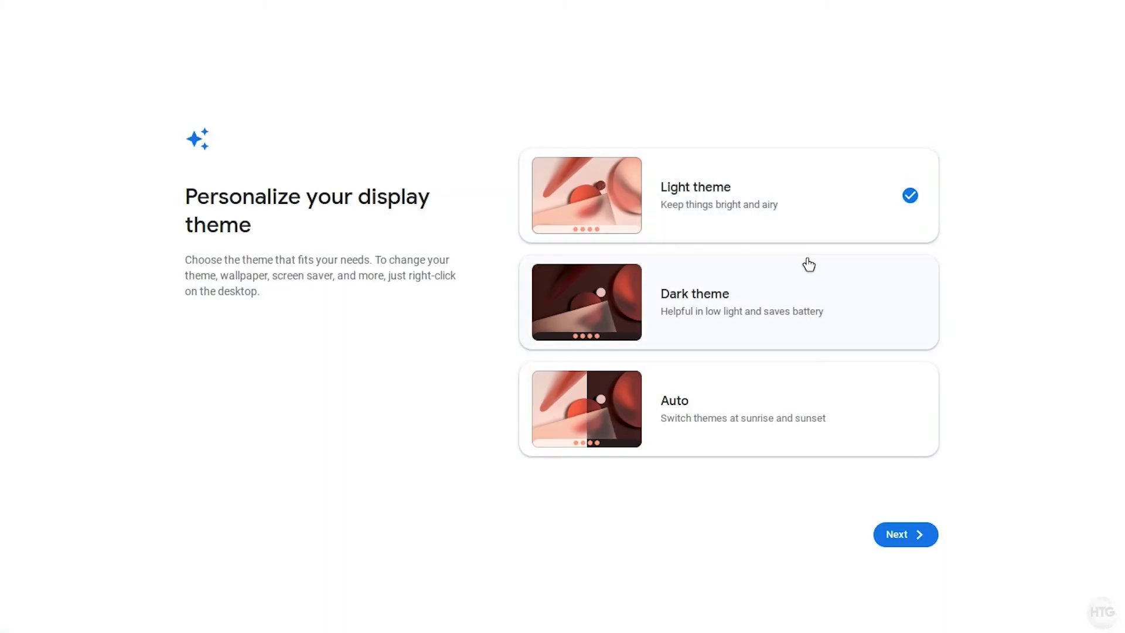
{"action": "left_click", "coordinate": [828, 290]}
{"action": "left_click", "coordinate": [853, 388]}
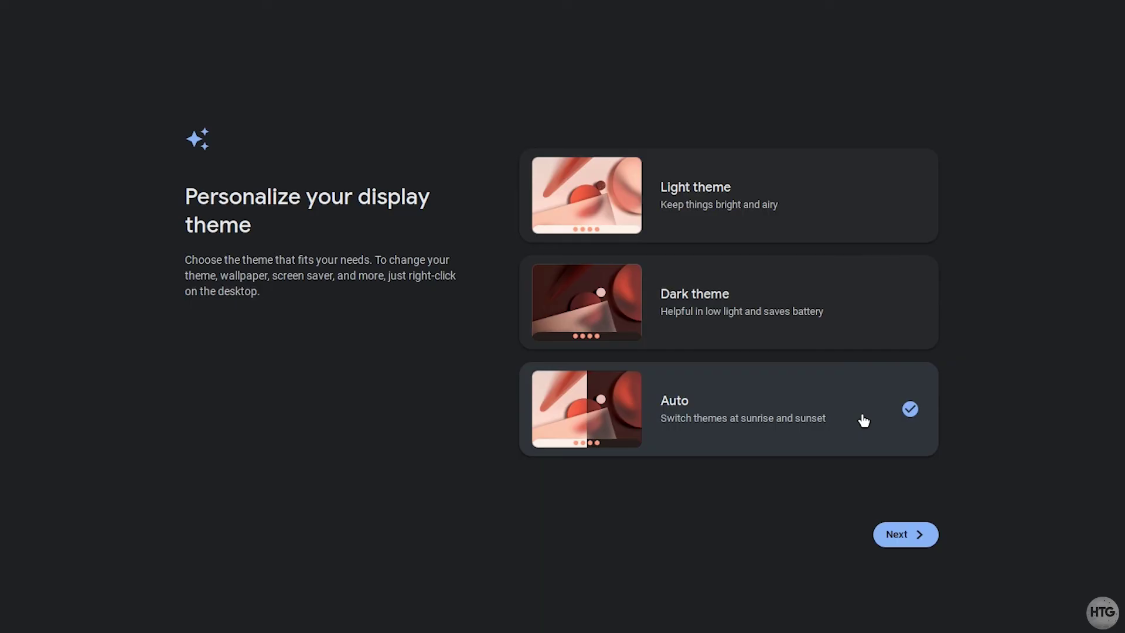
{"action": "left_click", "coordinate": [898, 535]}
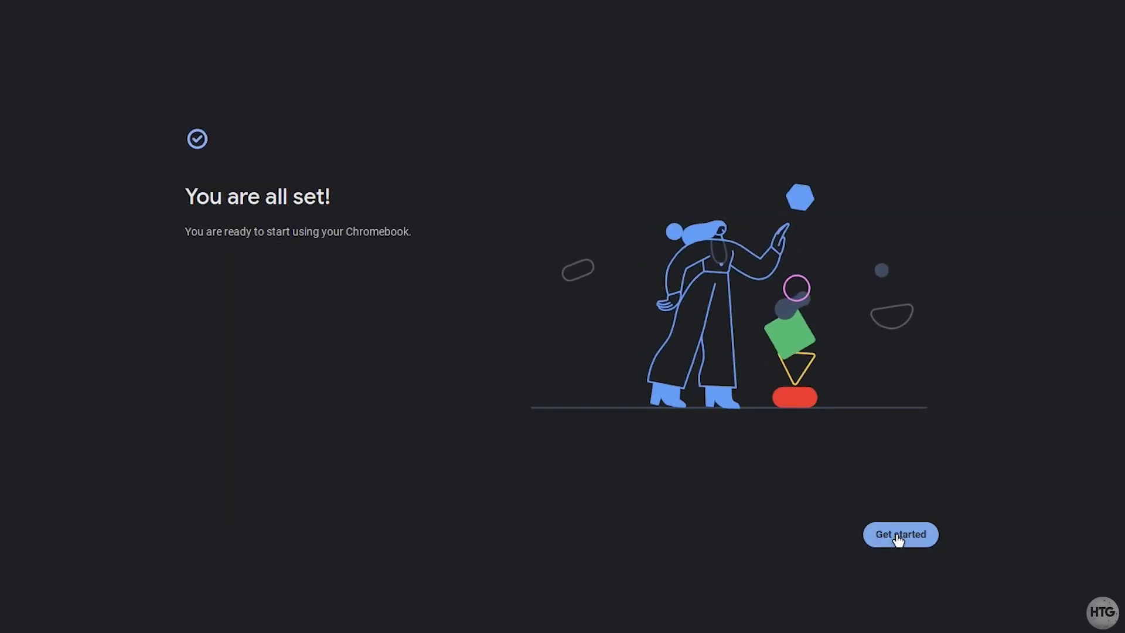
{"action": "left_click", "coordinate": [897, 535]}
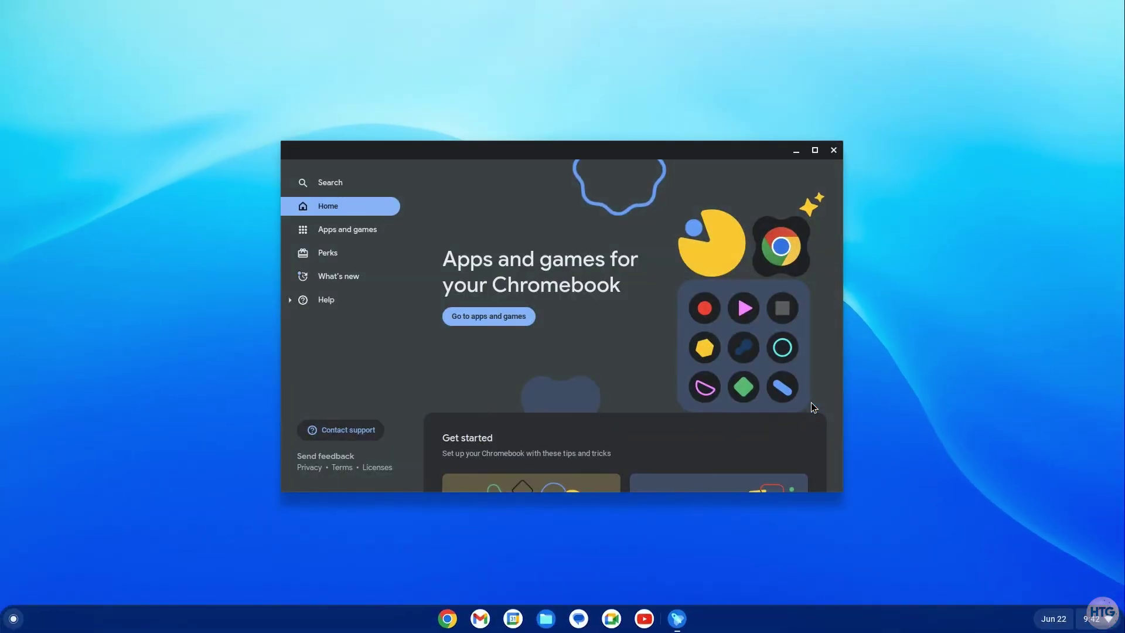
- Widen the Explore window and scroll through the installed apps in the Launcher
{"action": "left_click_drag", "start_coordinate": [842, 375], "coordinate": [843, 373]}
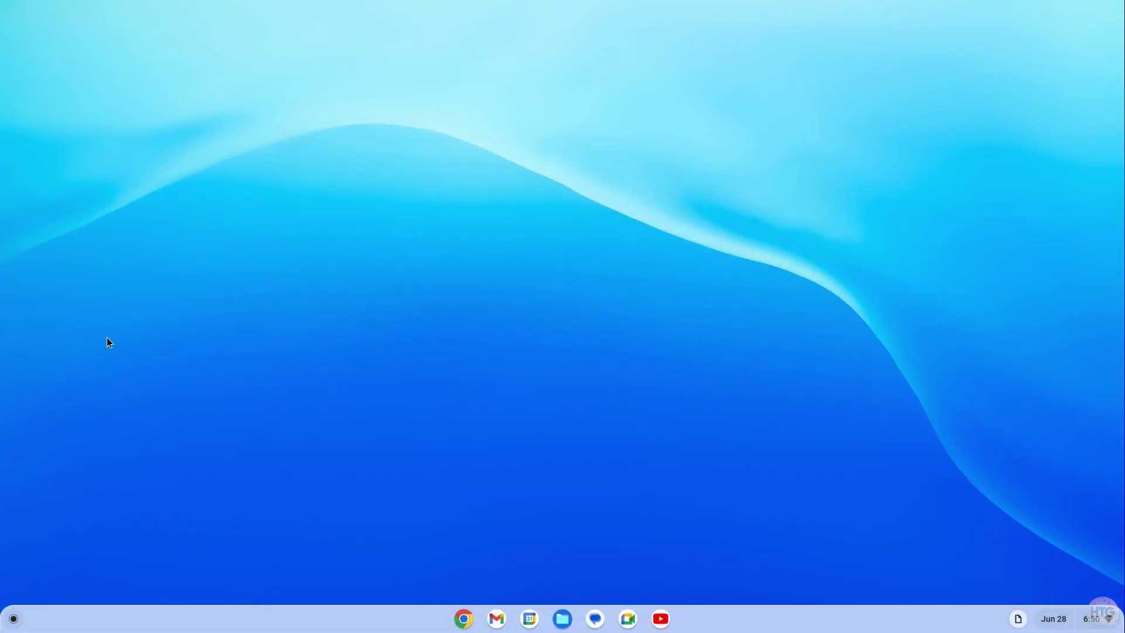
{"action": "left_click", "coordinate": [13, 621]}
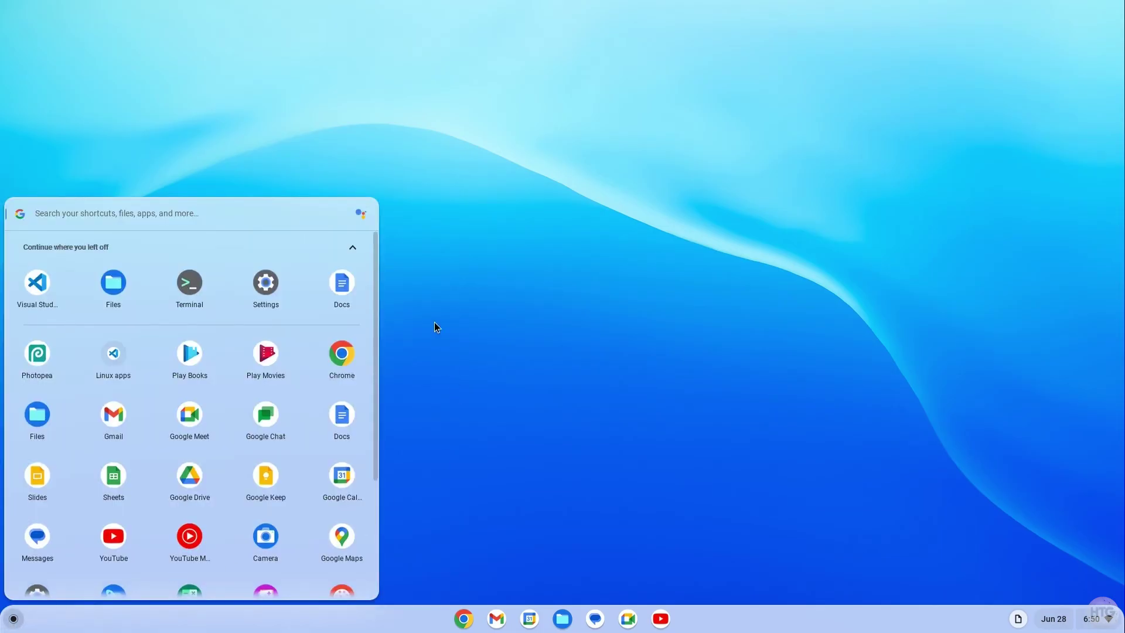
{"action": "scroll", "coordinate": [376, 317], "scroll_direction": "down", "scroll_amount": 5}
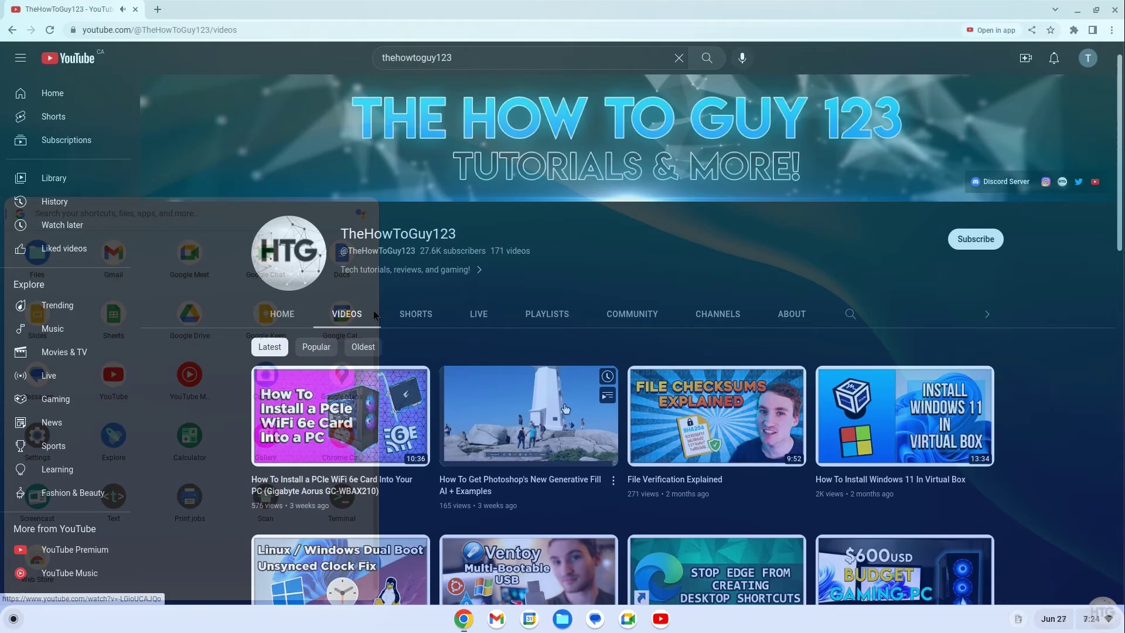
{"action": "scroll", "coordinate": [565, 408], "scroll_direction": "down", "scroll_amount": 5}
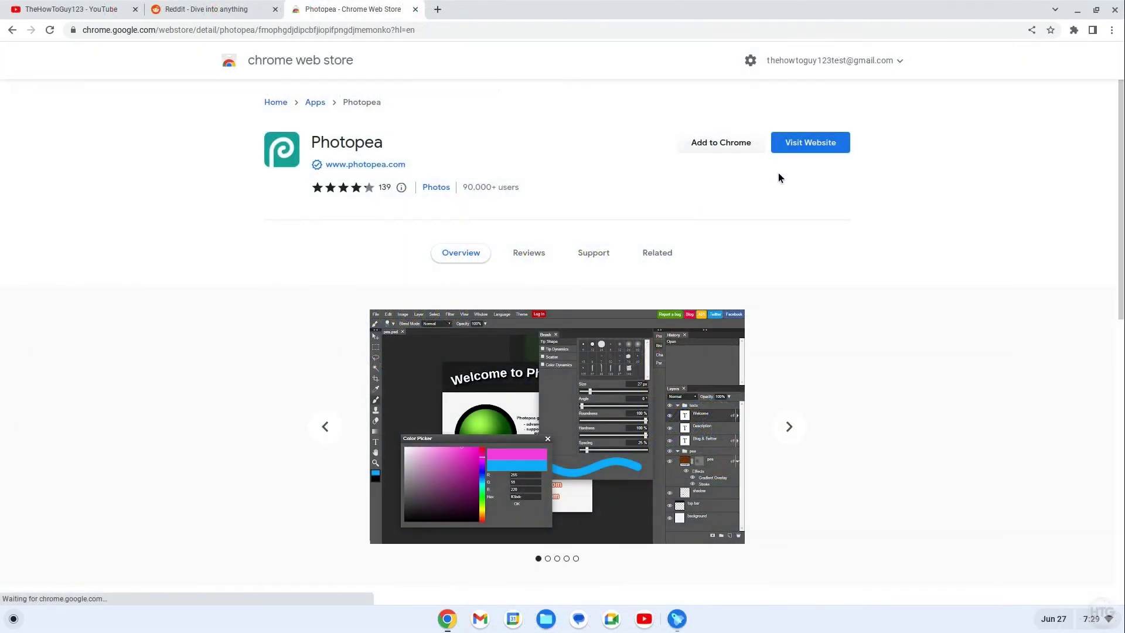
- Install Photopea as an app, then lasso the thumbnail's laptop screen and fill it white
{"action": "left_click", "coordinate": [751, 146]}
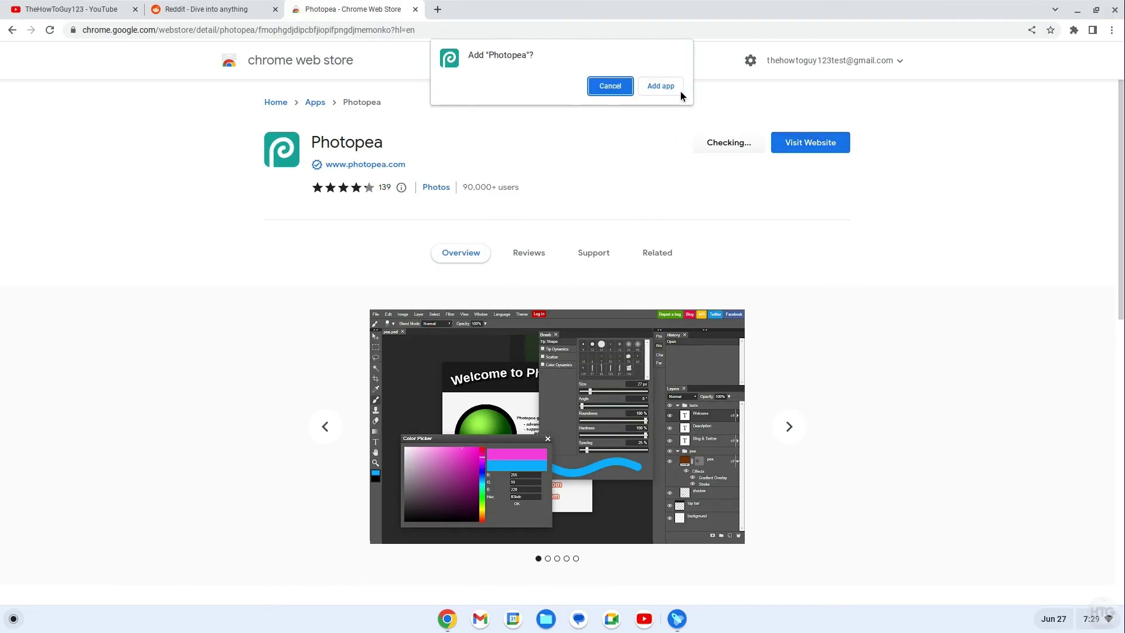
{"action": "left_click", "coordinate": [676, 89]}
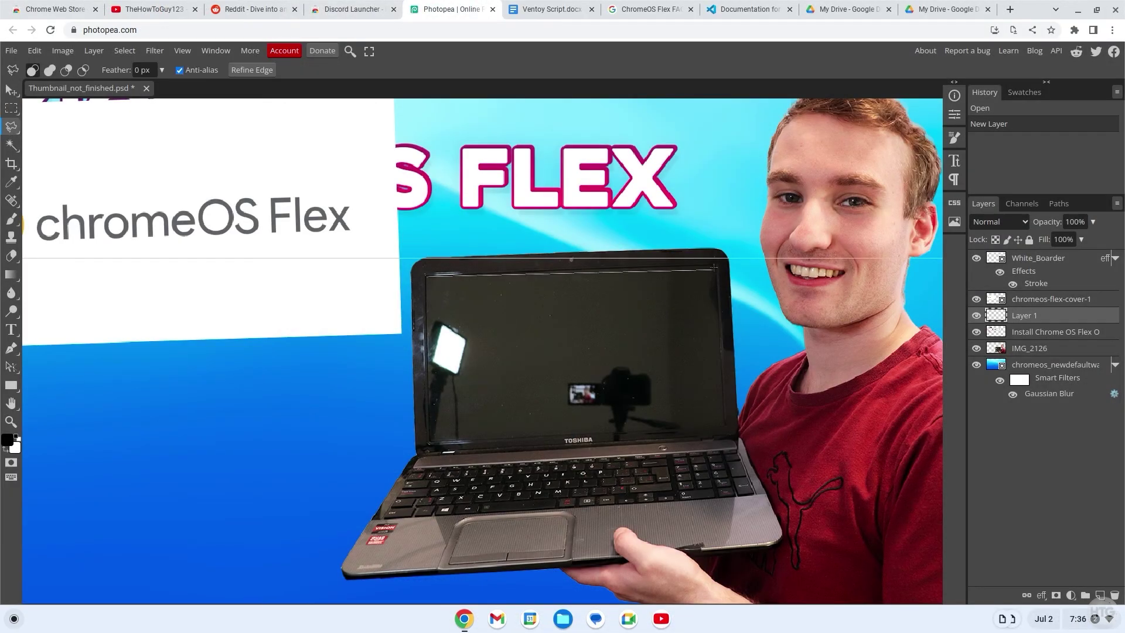
{"action": "left_click", "coordinate": [714, 266]}
{"action": "left_click", "coordinate": [725, 426]}
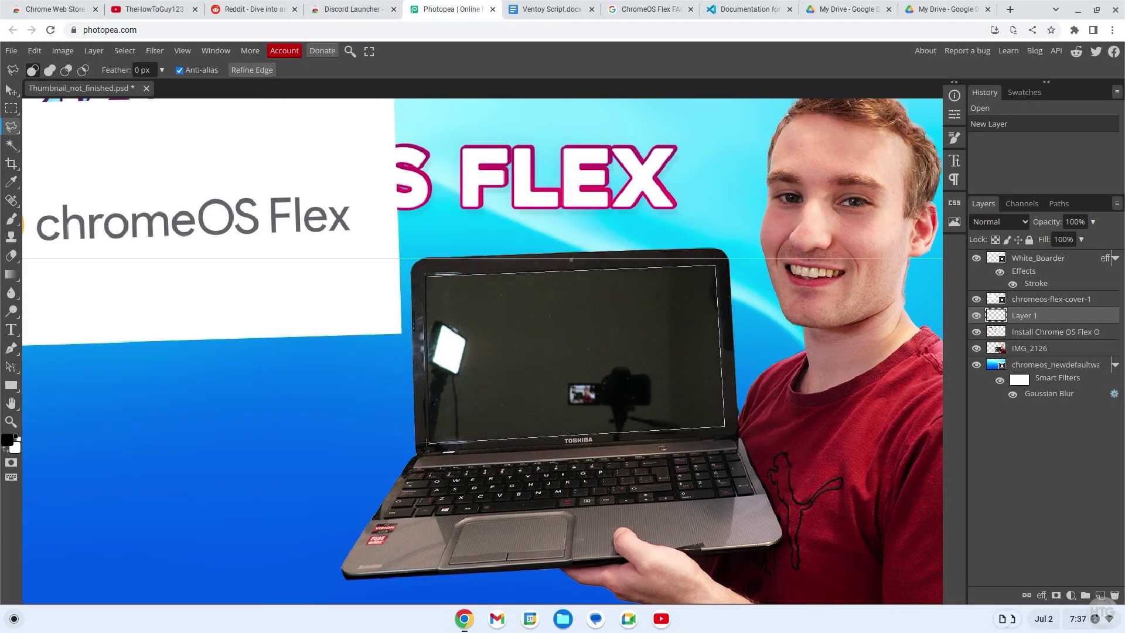
{"action": "left_click", "coordinate": [427, 443]}
{"action": "left_click", "coordinate": [426, 275]}
{"action": "key", "text": "shift+F5"}
{"action": "left_click", "coordinate": [183, 241]}
{"action": "key", "text": "ctrl+d"}
- Move the chromeOS Flex card onto the laptop screen and free-transform it to fit
{"action": "scroll", "coordinate": [304, 299], "scroll_direction": "down", "scroll_amount": 2}
{"action": "key", "text": "v"}
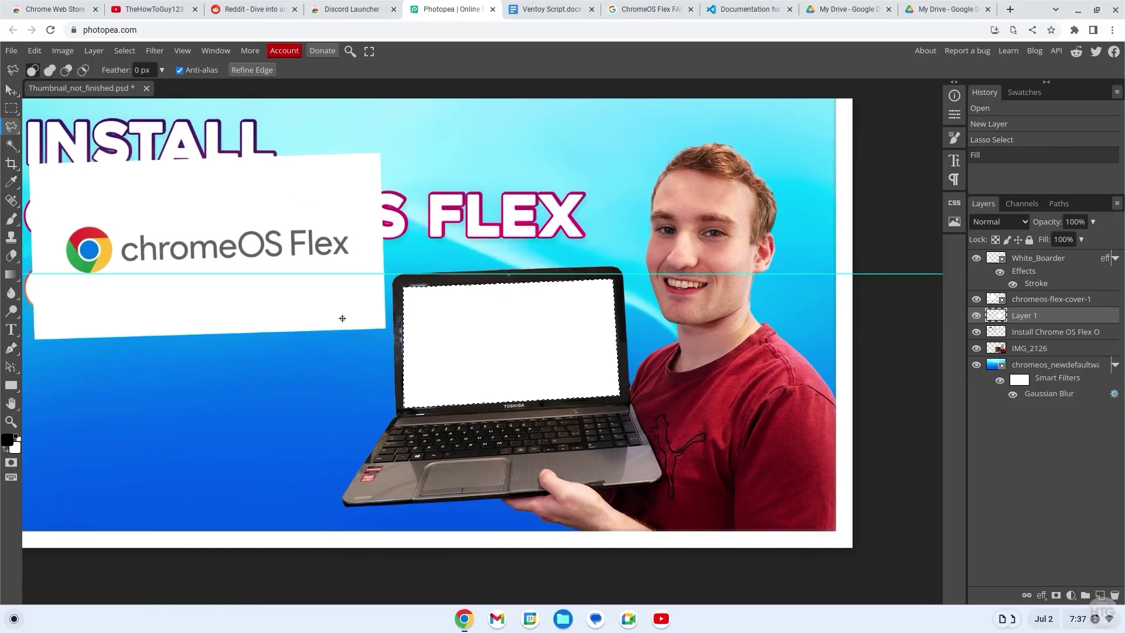
{"action": "left_click_drag", "start_coordinate": [344, 319], "coordinate": [621, 427]}
{"action": "left_click", "coordinate": [35, 50]}
{"action": "left_click", "coordinate": [98, 322]}
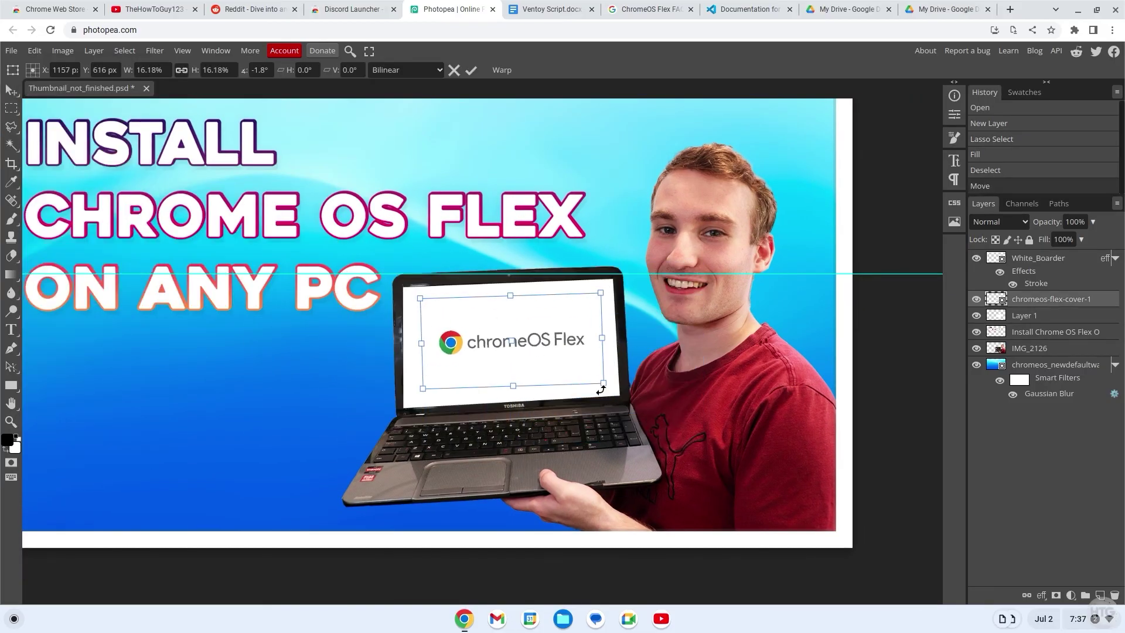
{"action": "key", "text": "Return"}
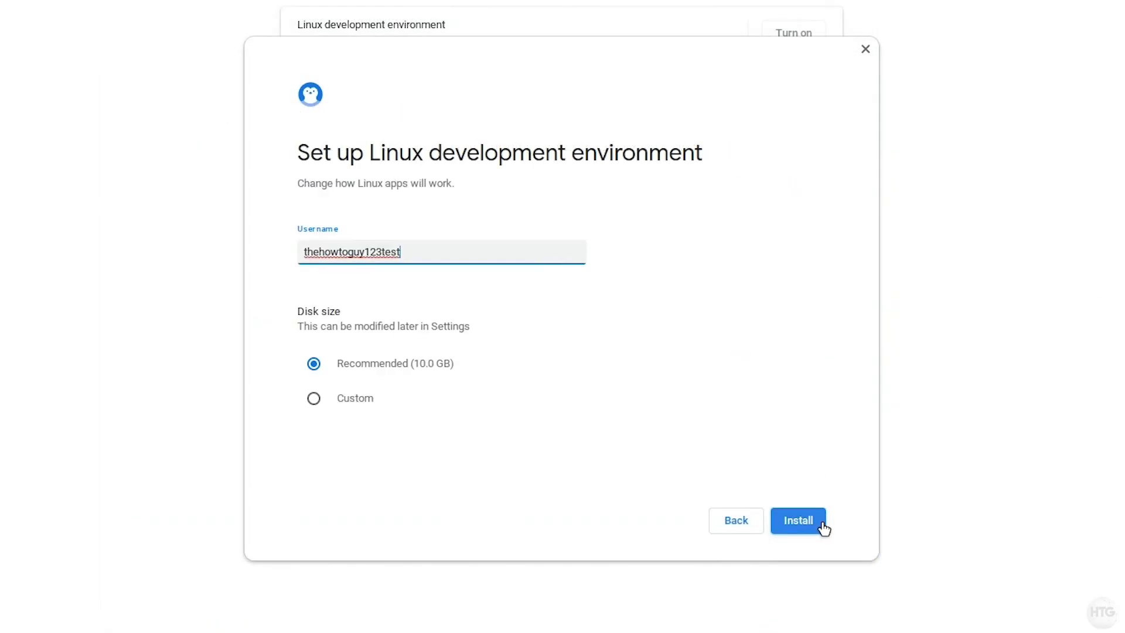
{"action": "left_click", "coordinate": [822, 522]}
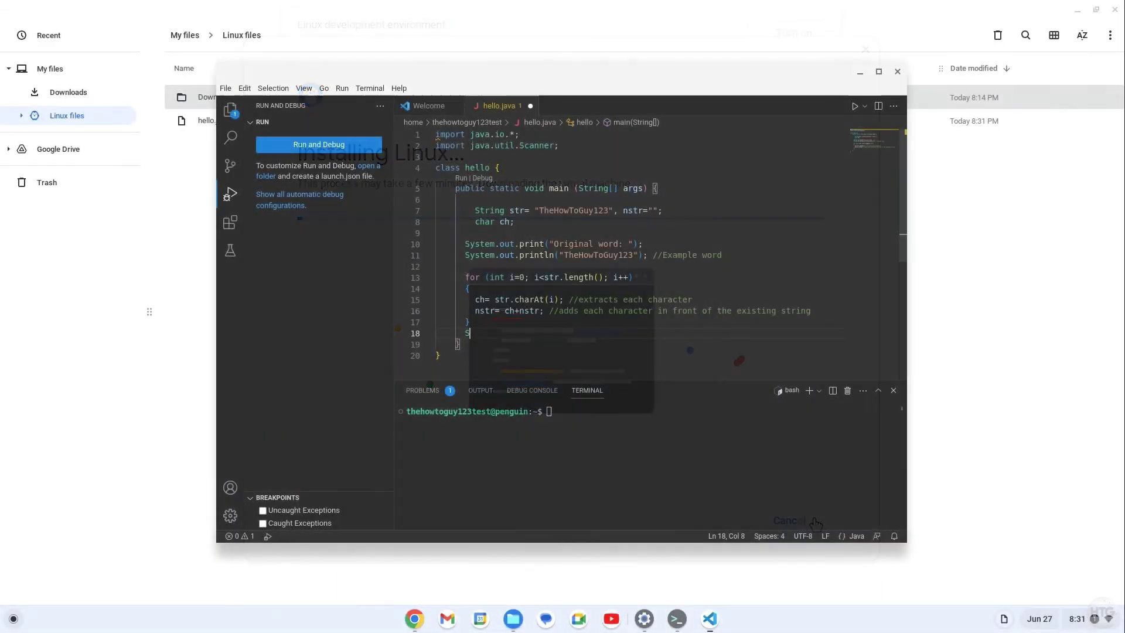
- Continue Linux setup with the recommended 10.0 GB disk, then type 'System.out.print' into hello.java
{"action": "type", "text": "Sy"}
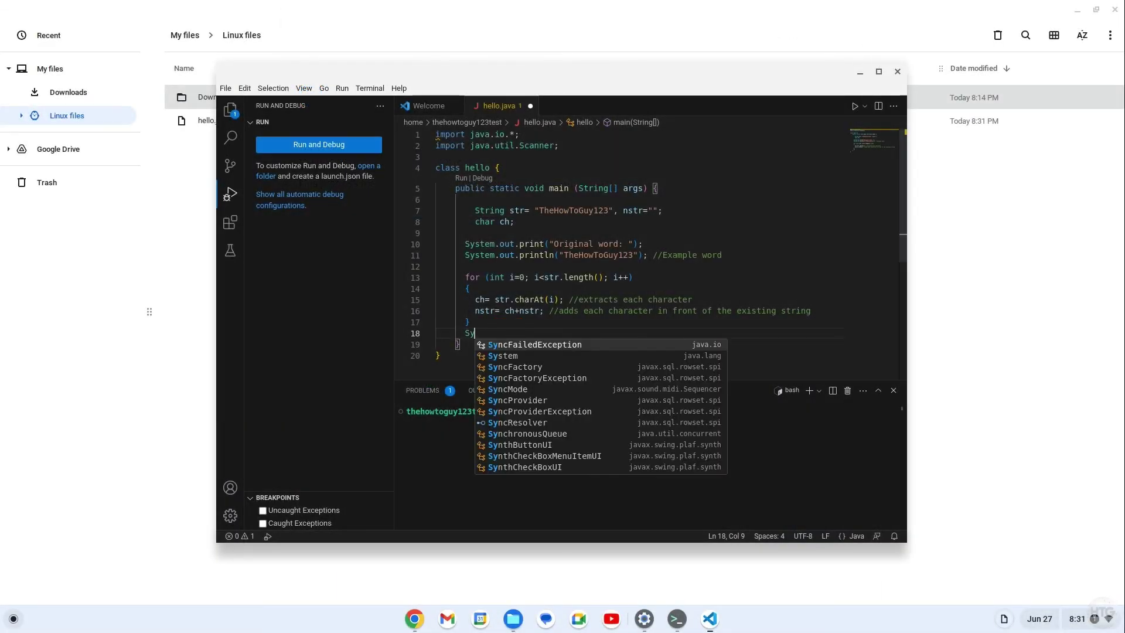
{"action": "type", "text": "stem."}
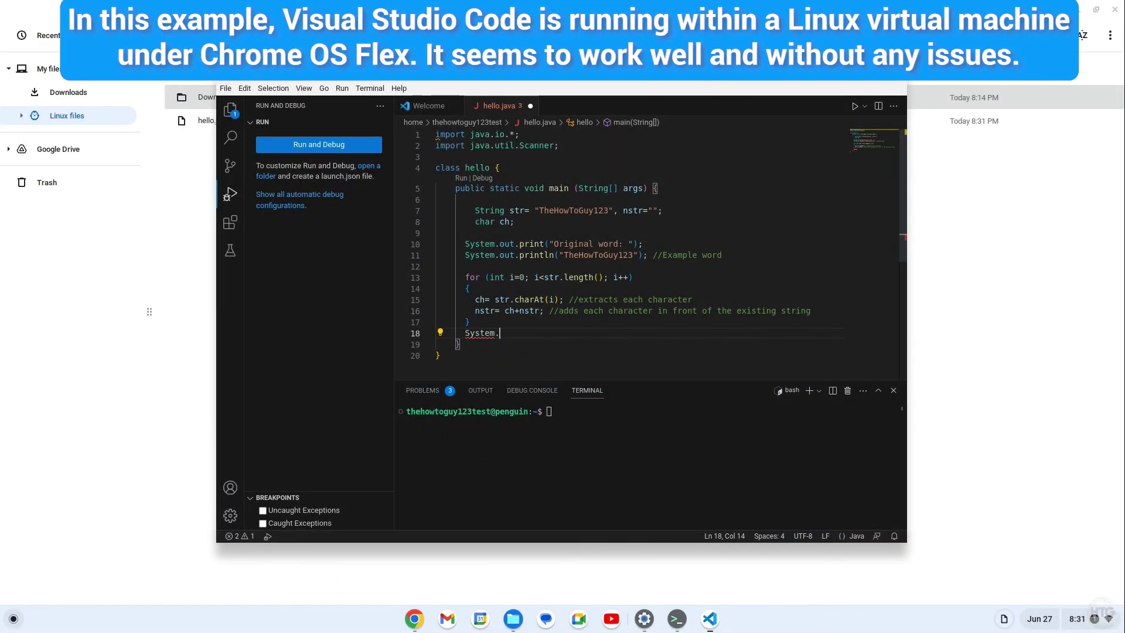
{"action": "type", "text": "out.print"}
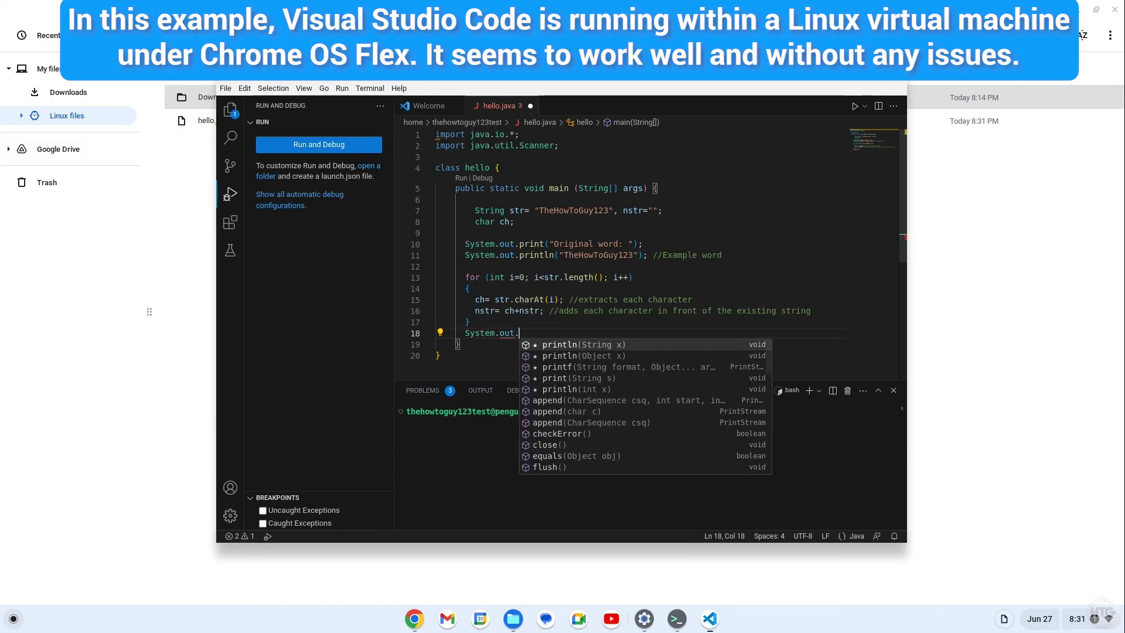